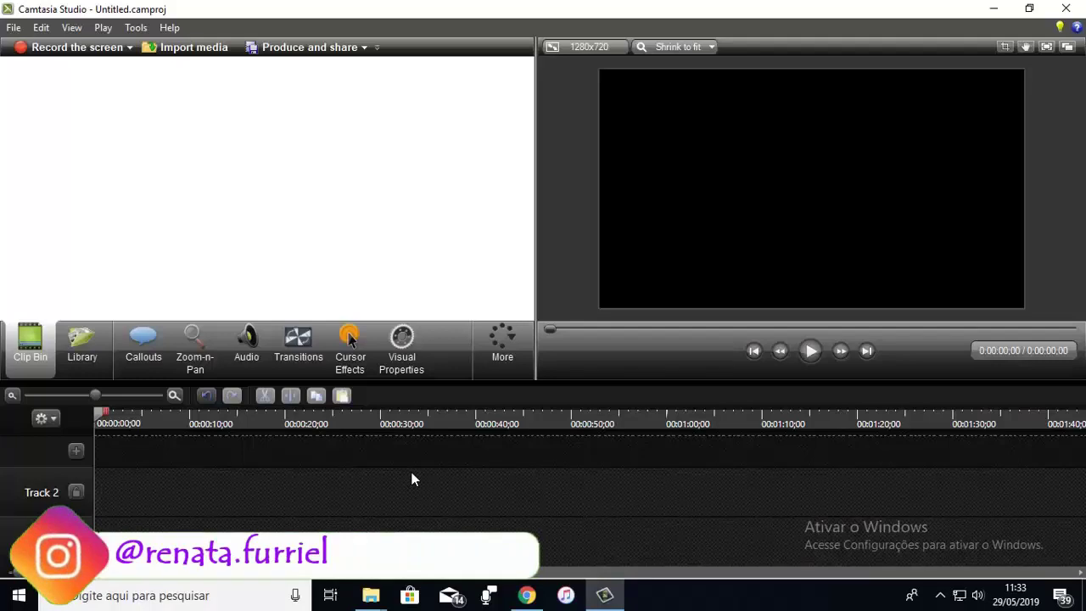
Step: Switch from the empty, untitled Camtasia project to the Chrome browser
click(527, 596)
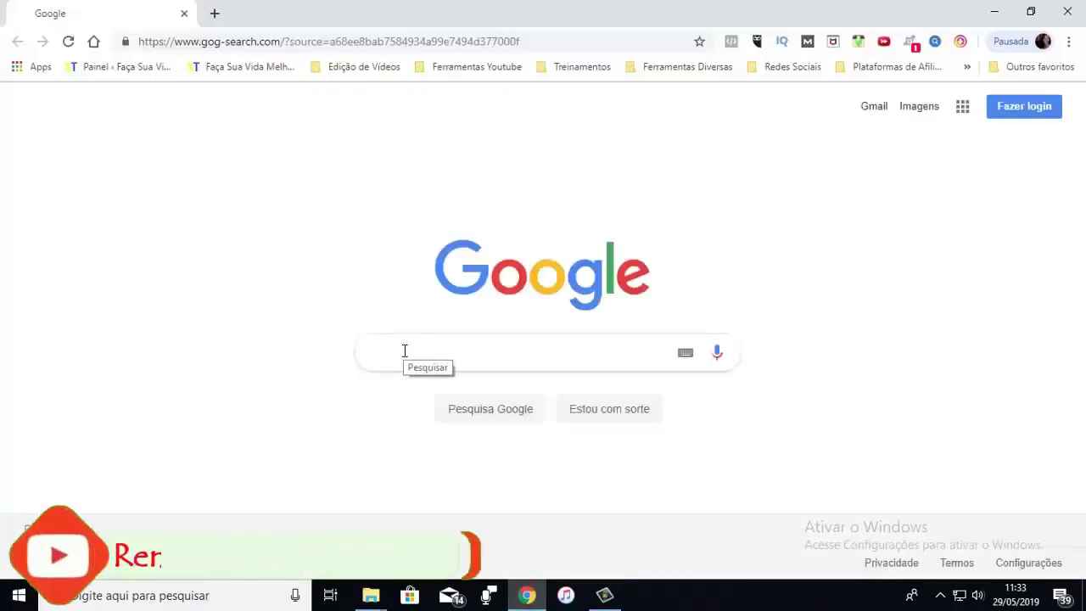
Step: Search Google Images for 'green screen' and bring up the 852 × 480 green image's save option
text(gree)
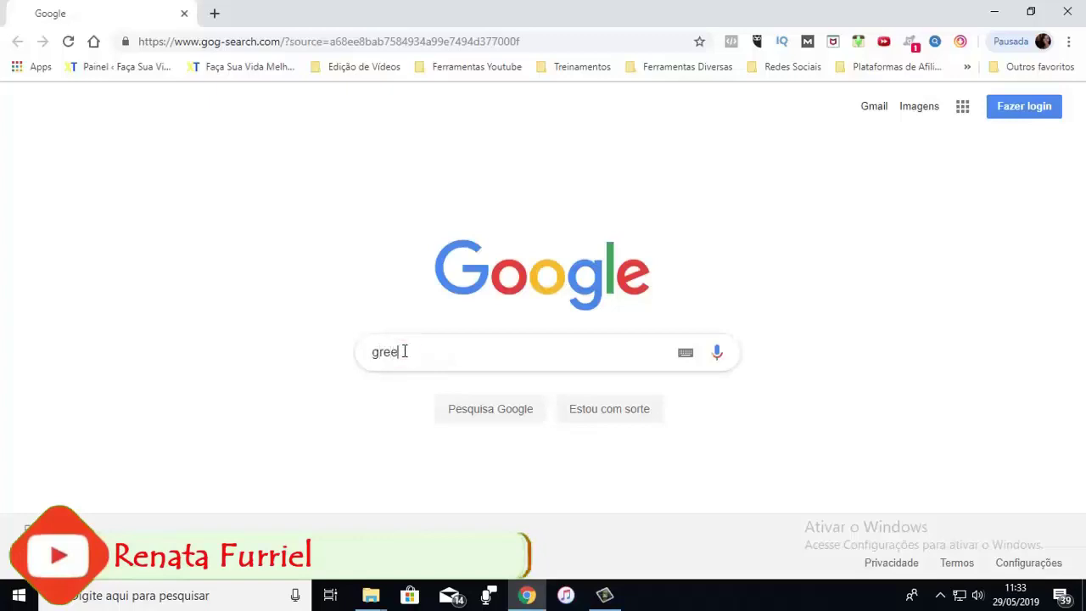
text(n screen)
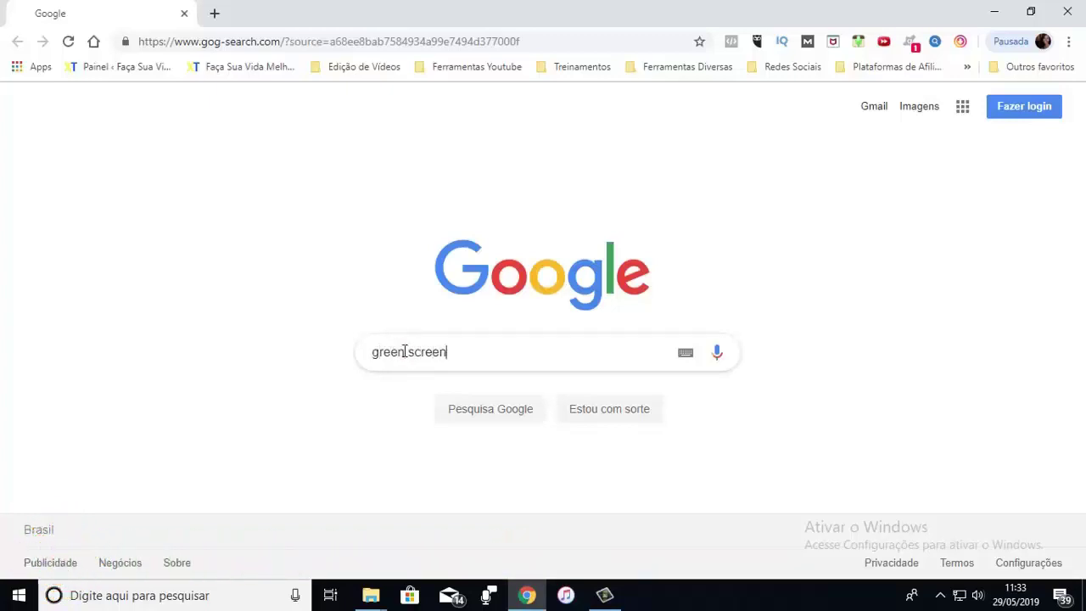
key(Return)
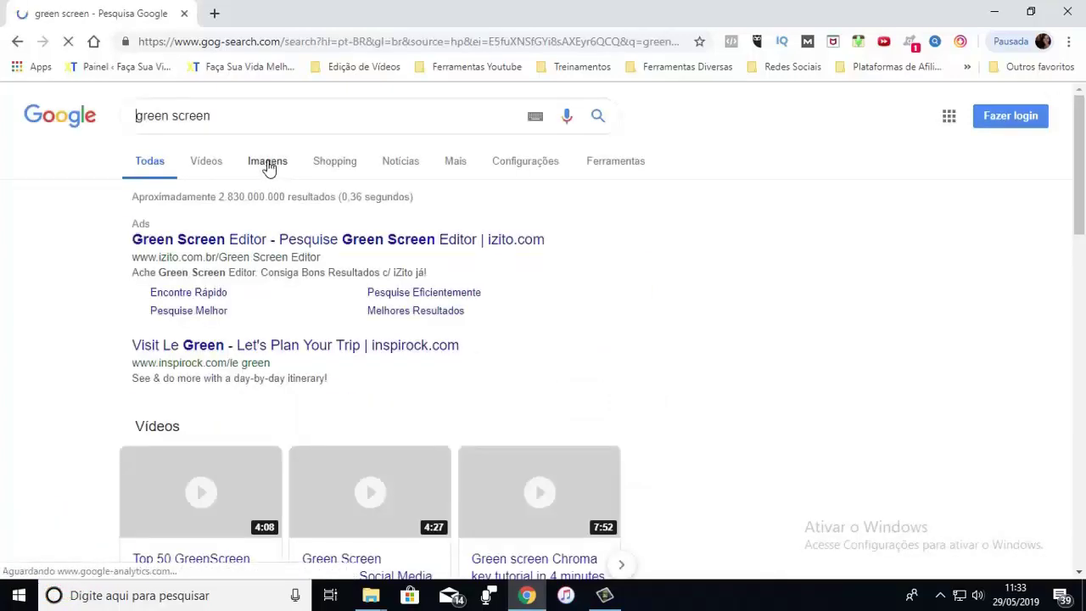
click(268, 163)
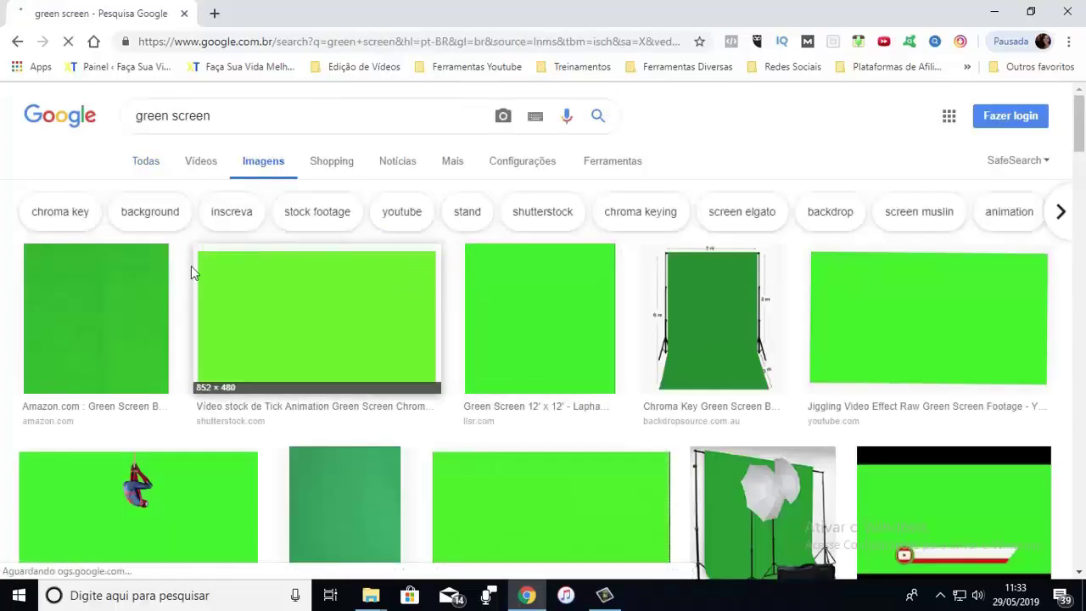
click(320, 306)
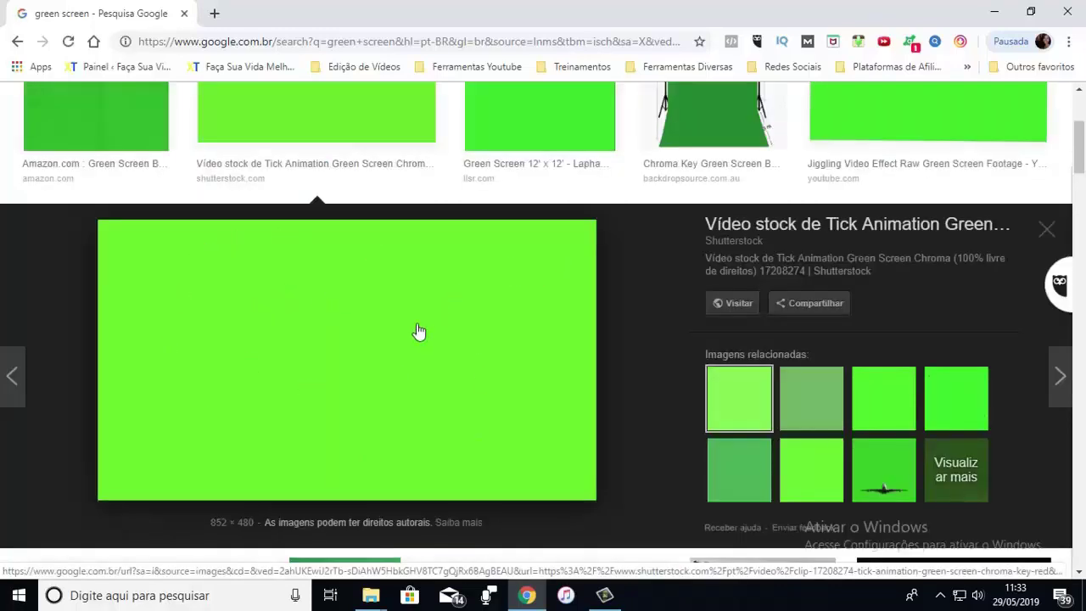
right_click(371, 316)
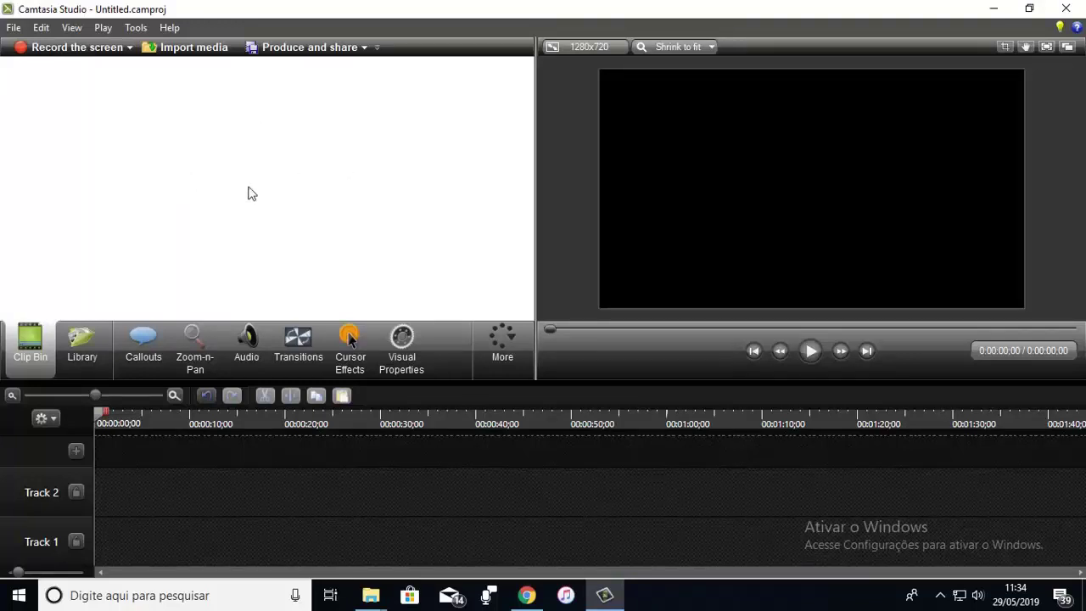
Step: Import the five images, facebook.png through youtube.png, into the Clip Bin
click(189, 49)
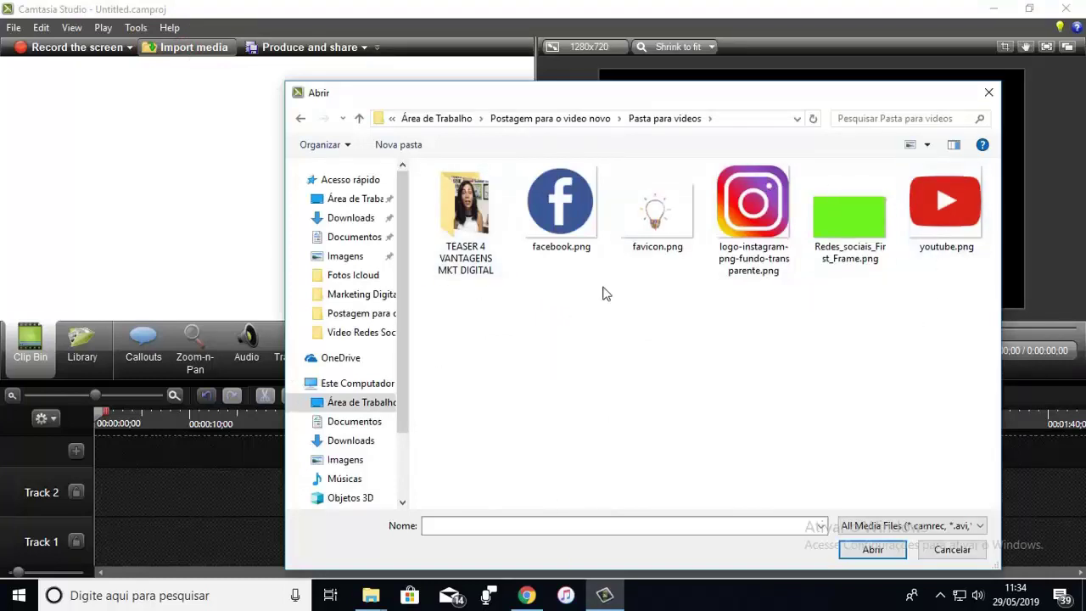
click(554, 214)
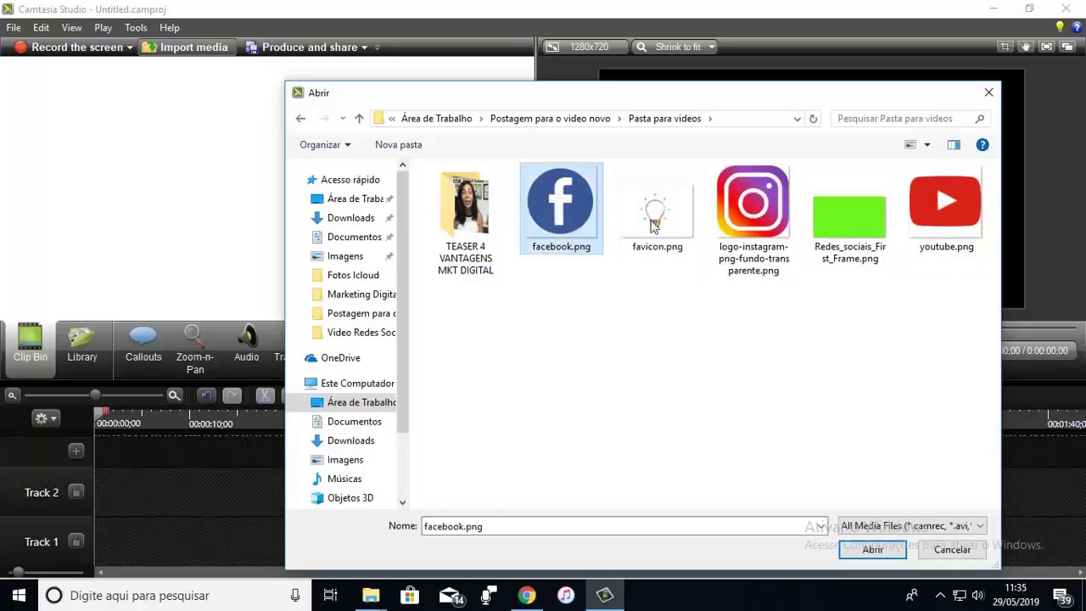
shift+click(936, 208)
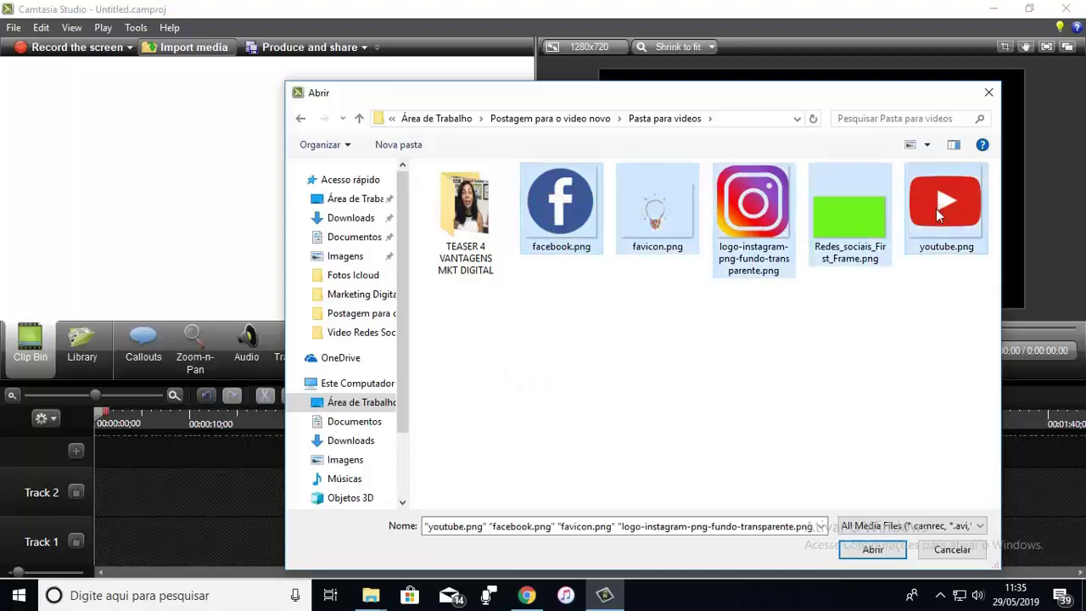
click(872, 550)
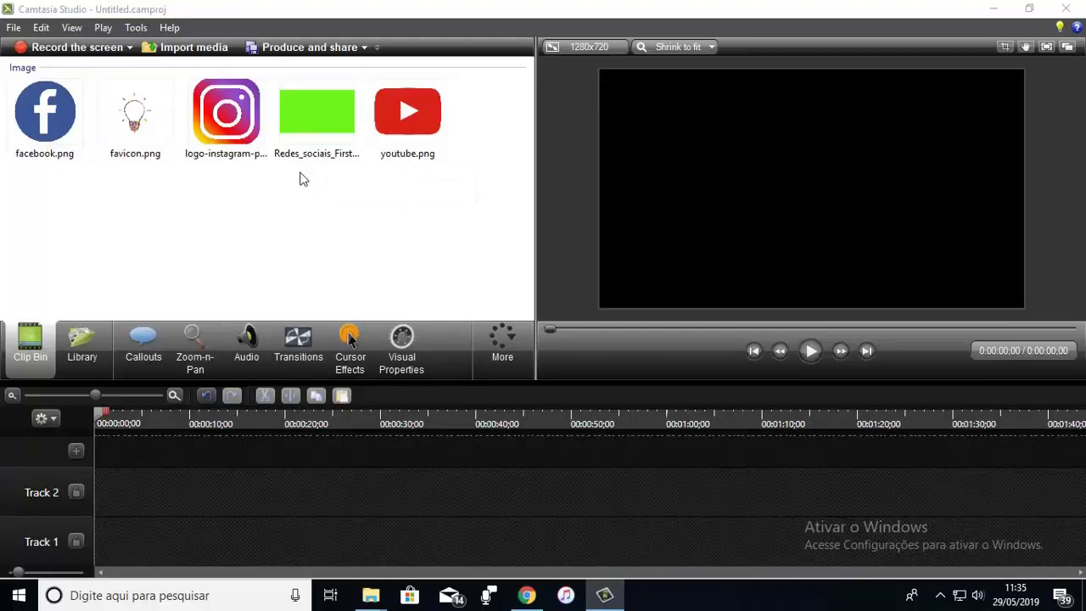
Step: Place Redes_sociais_First_Frame.png on Track 1 as a 00:25;28 green background, then show Callouts
drag(307, 109, 349, 553)
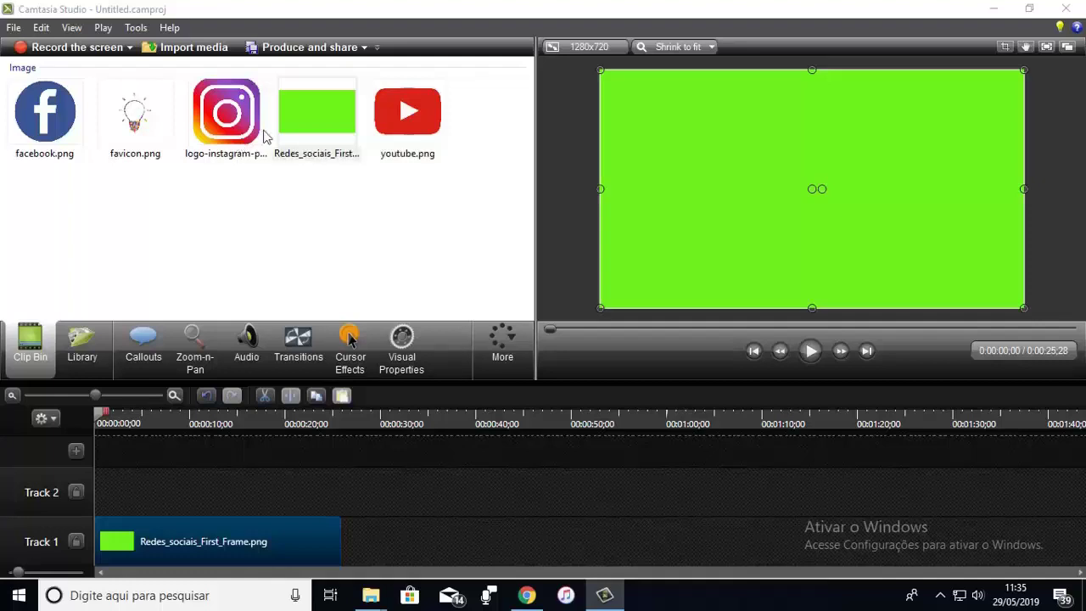
click(146, 357)
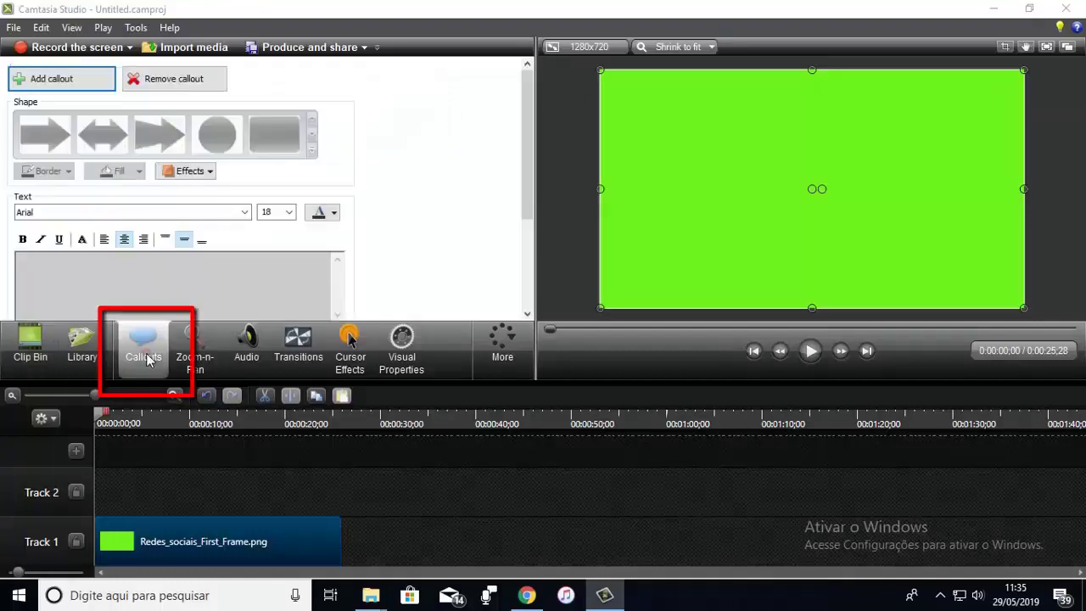
Step: Add a blue rounded-rectangle callout sized as a thin bottom-left bar, with 0 sec fade-out
click(68, 78)
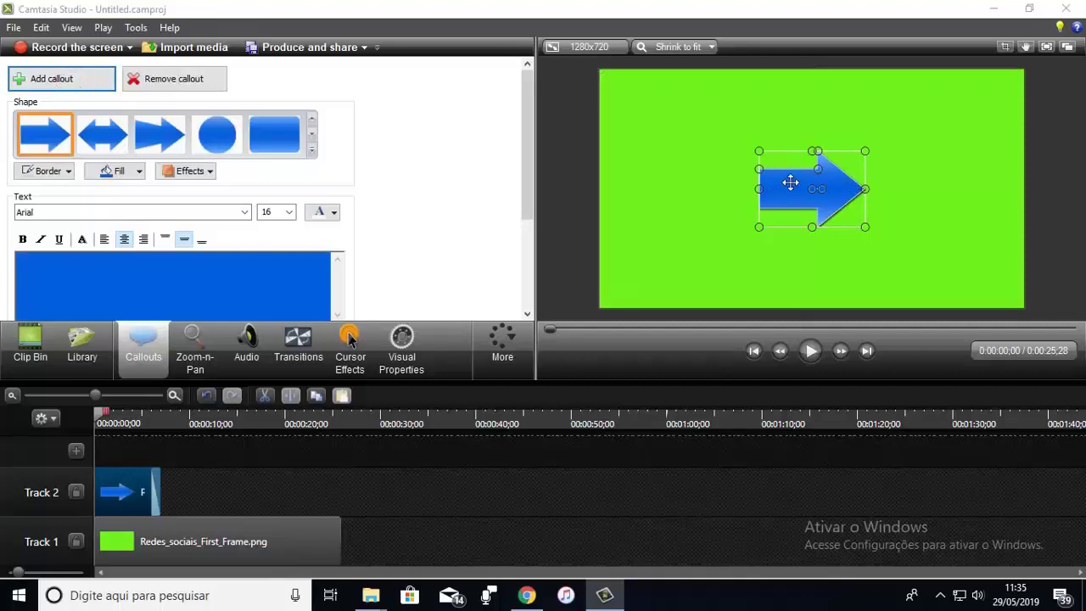
click(312, 151)
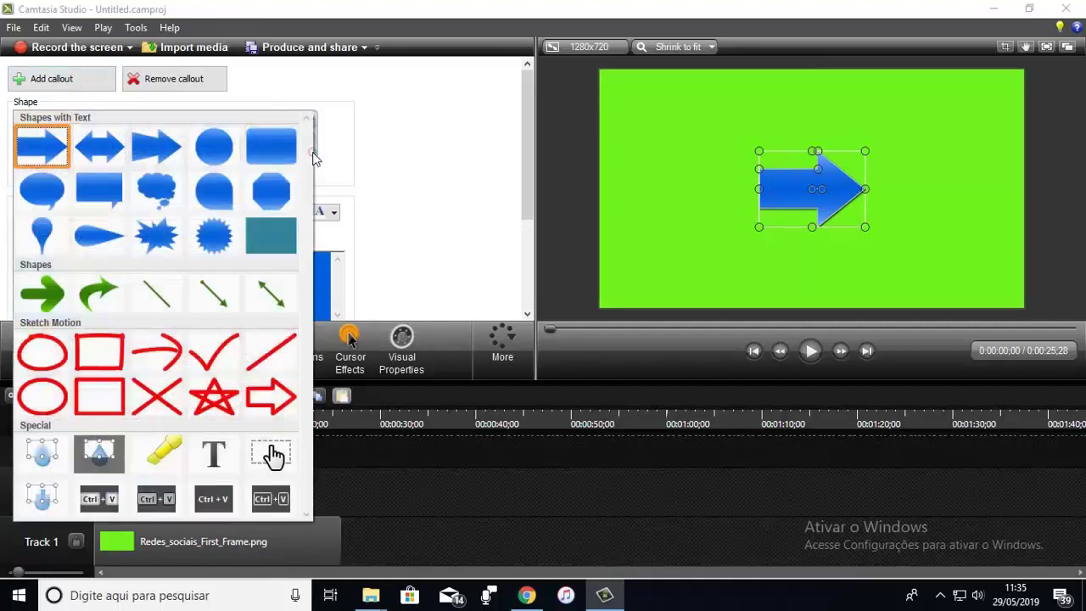
click(263, 145)
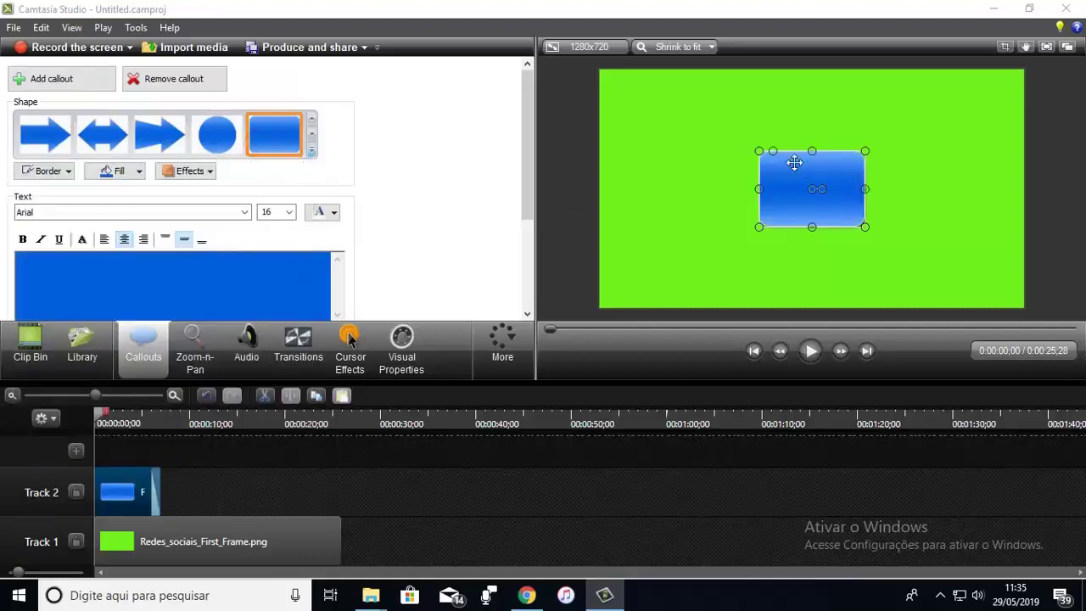
drag(813, 151, 743, 282)
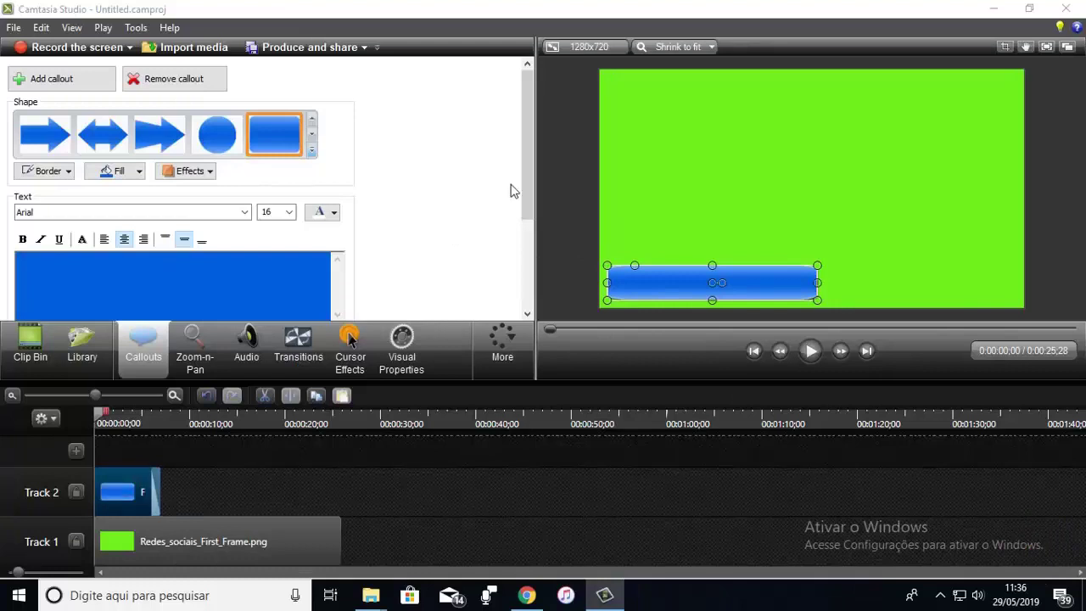
drag(526, 164, 521, 254)
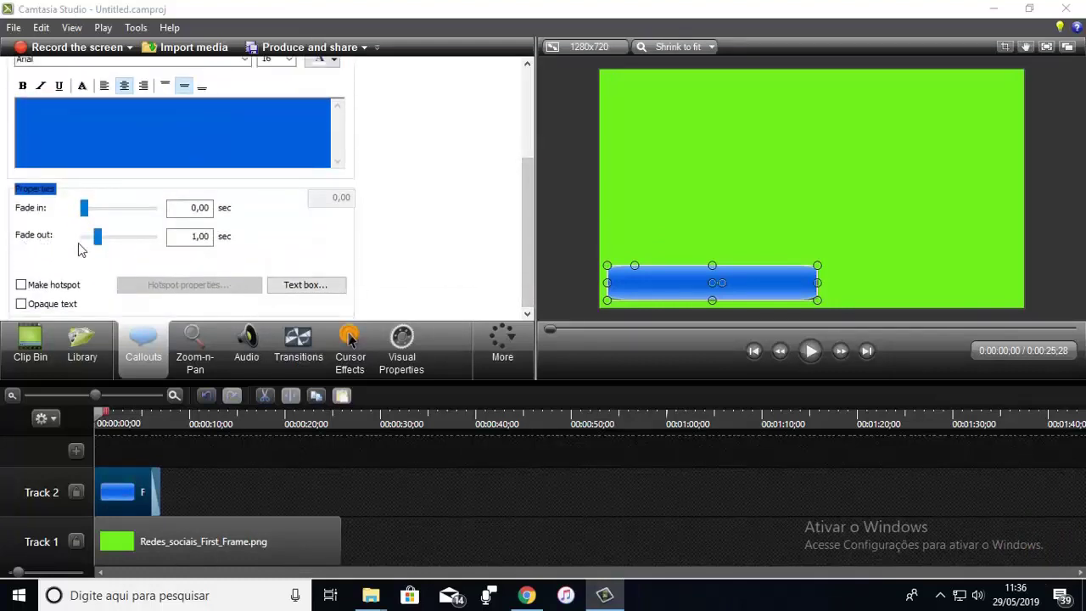
drag(98, 237, 84, 241)
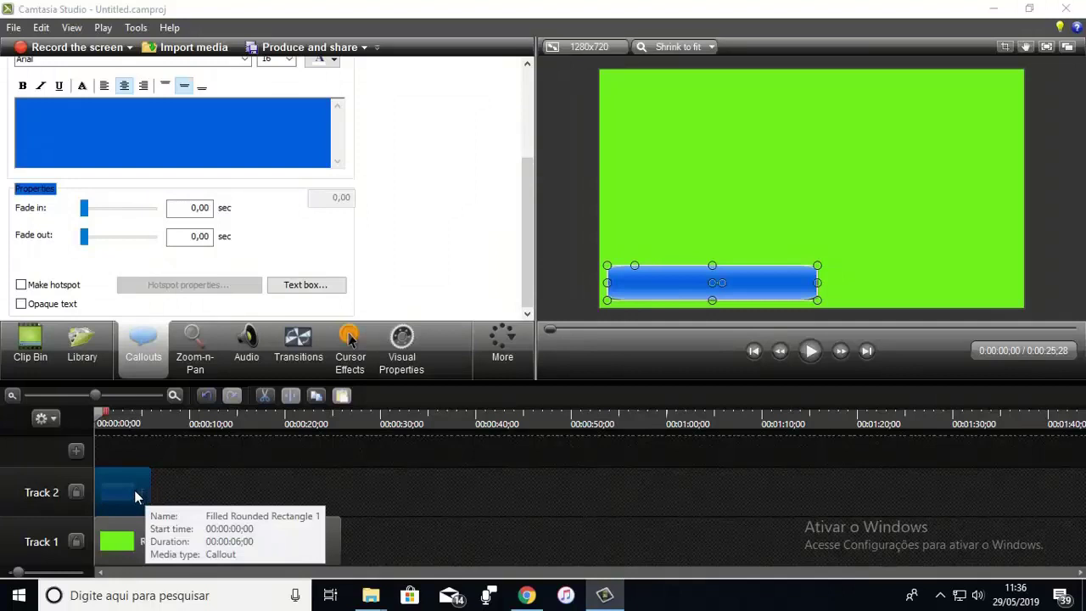
Step: Add the Instagram logo on Track 3, shrunk onto the left end of the blue bar
click(30, 343)
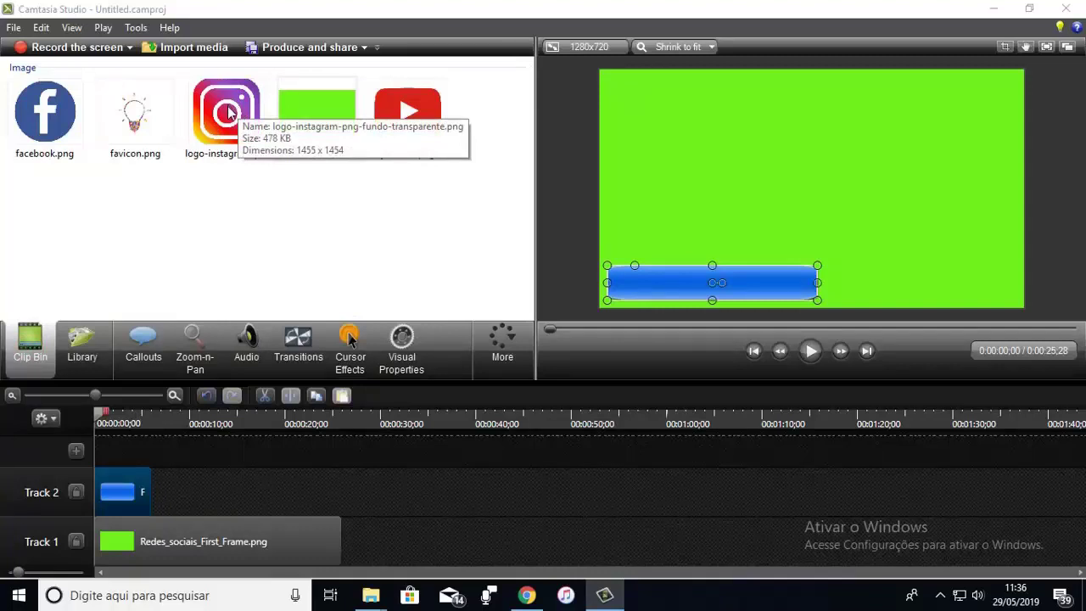
drag(229, 113, 107, 450)
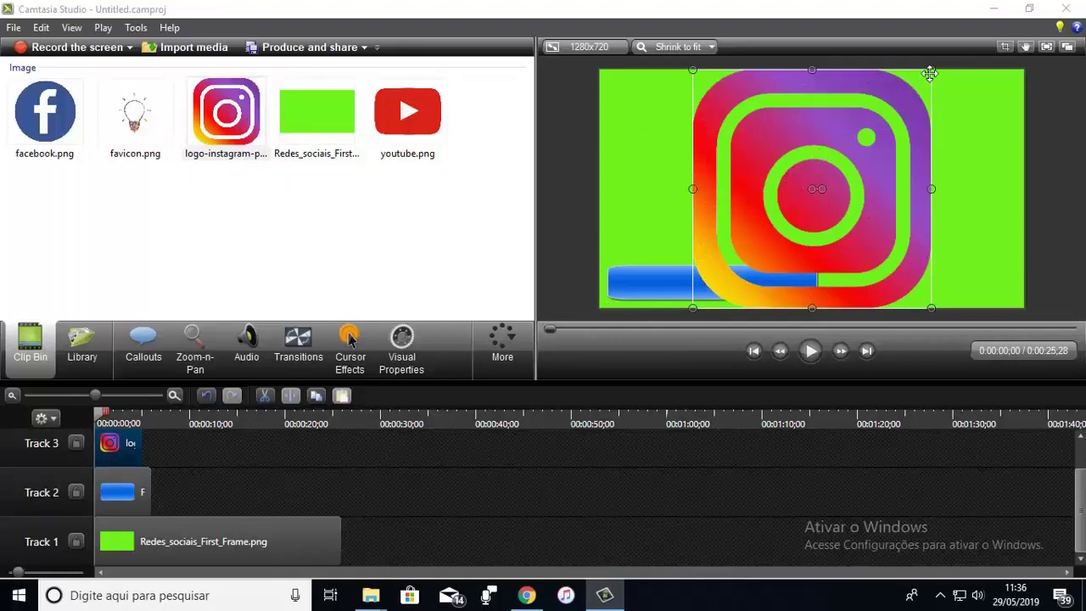
drag(931, 69, 637, 283)
click(704, 231)
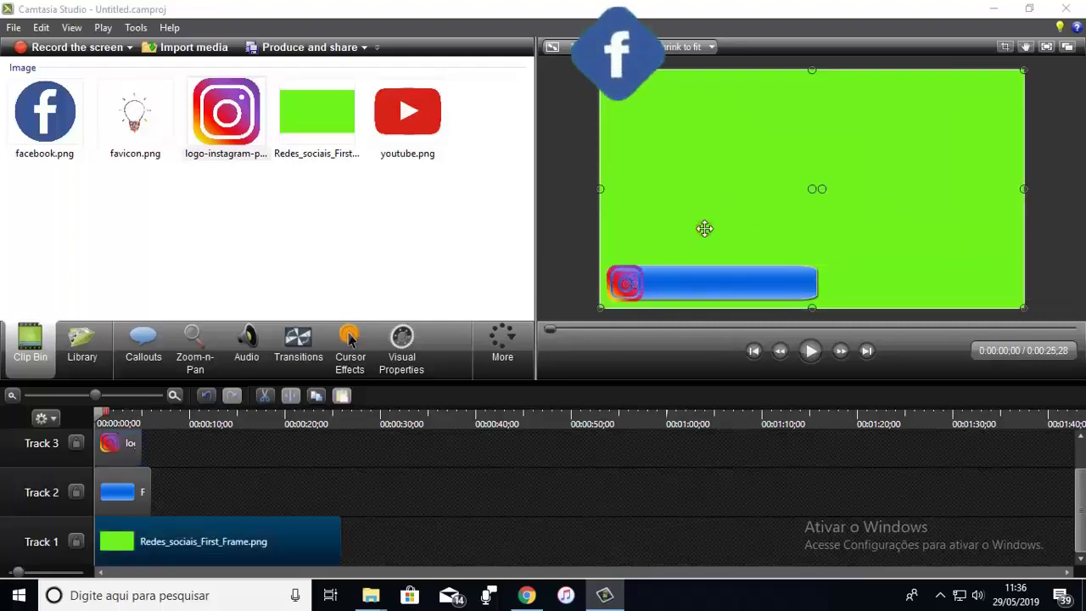
click(757, 286)
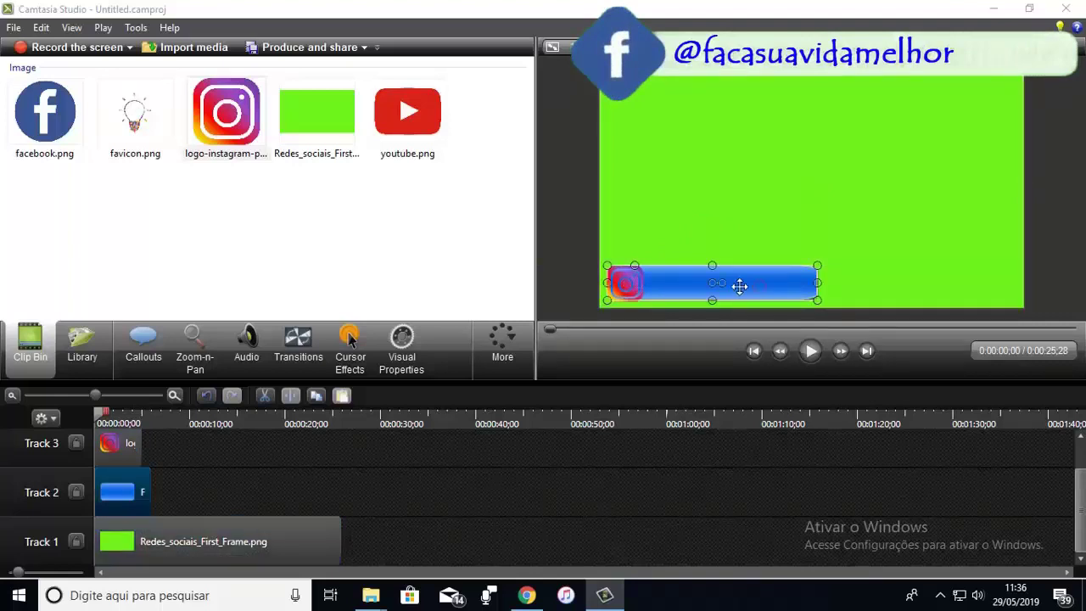
click(150, 359)
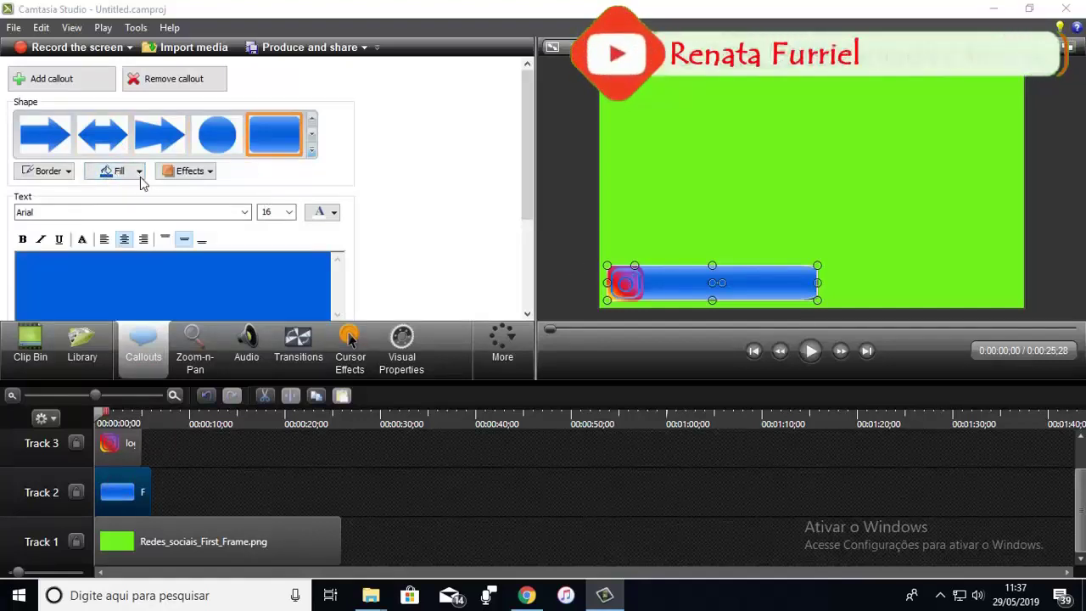
click(139, 171)
click(122, 229)
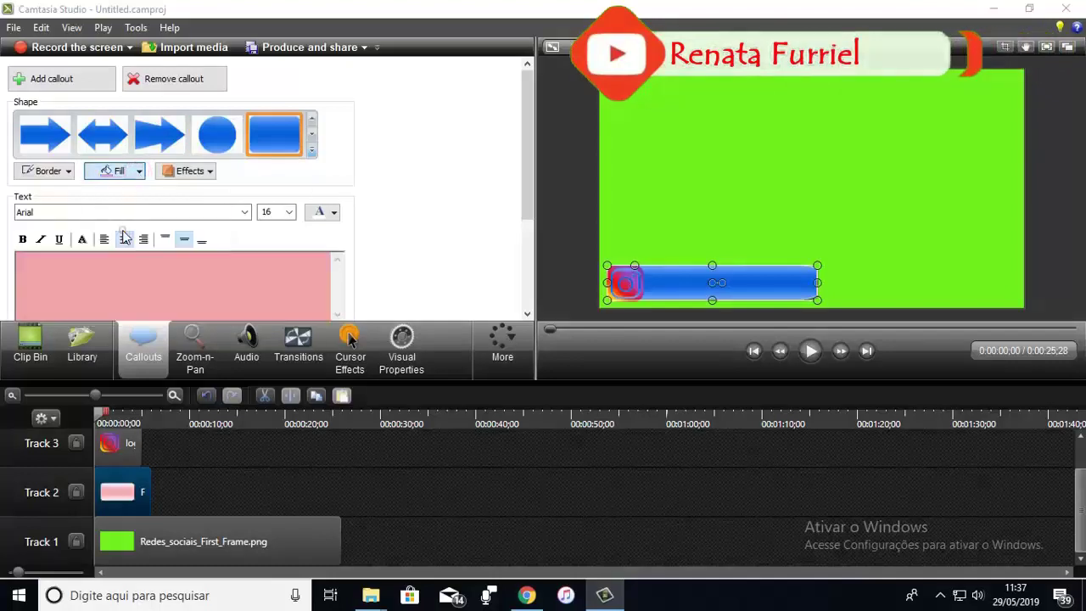
click(125, 238)
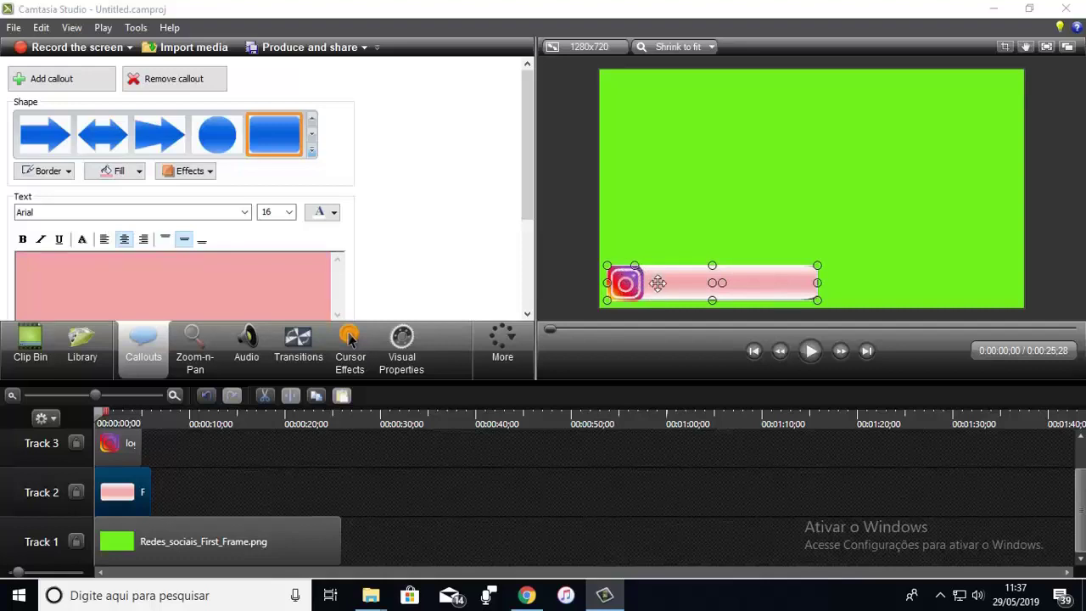
click(774, 214)
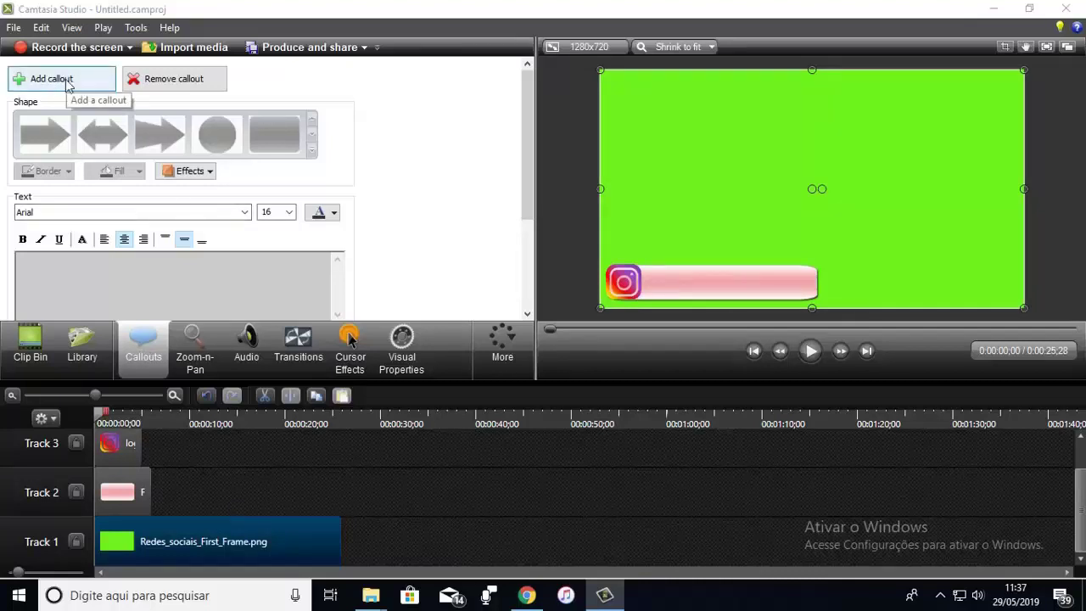
Step: Add a plain text callout containing the Instagram handle
click(67, 84)
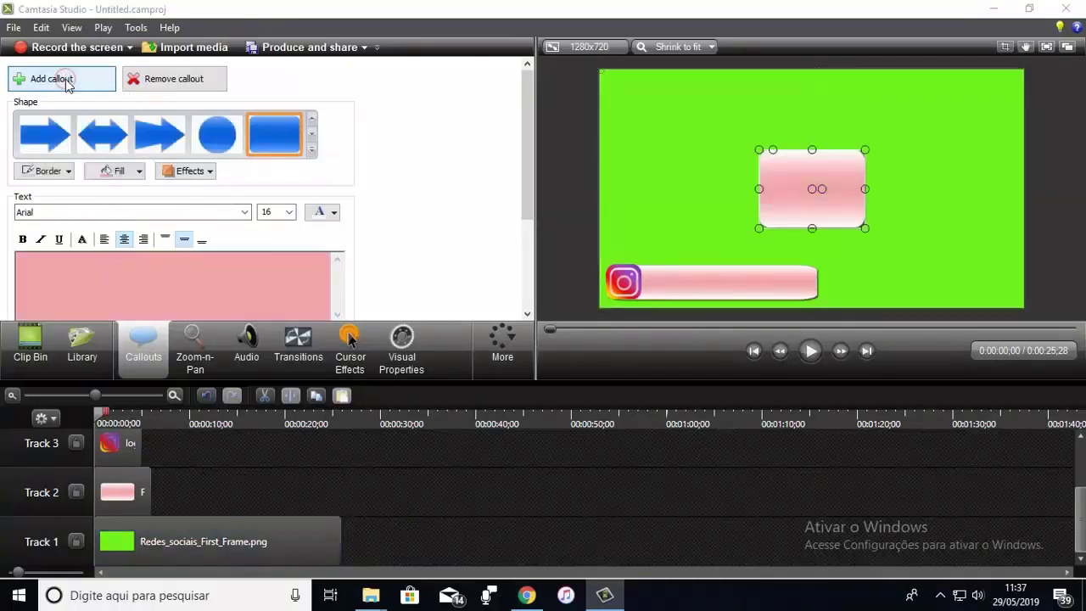
click(312, 151)
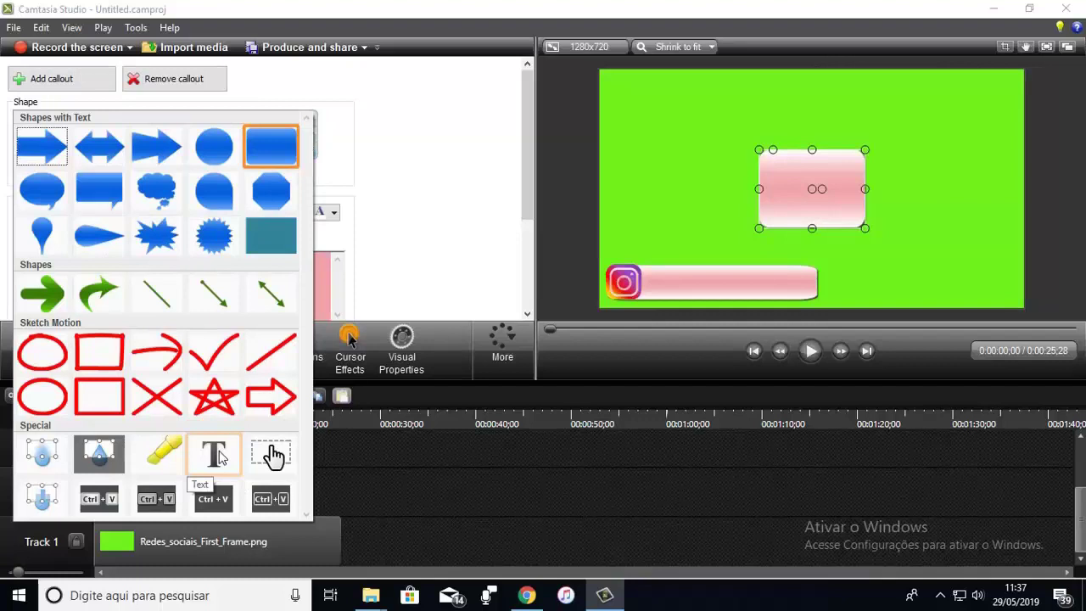
click(218, 452)
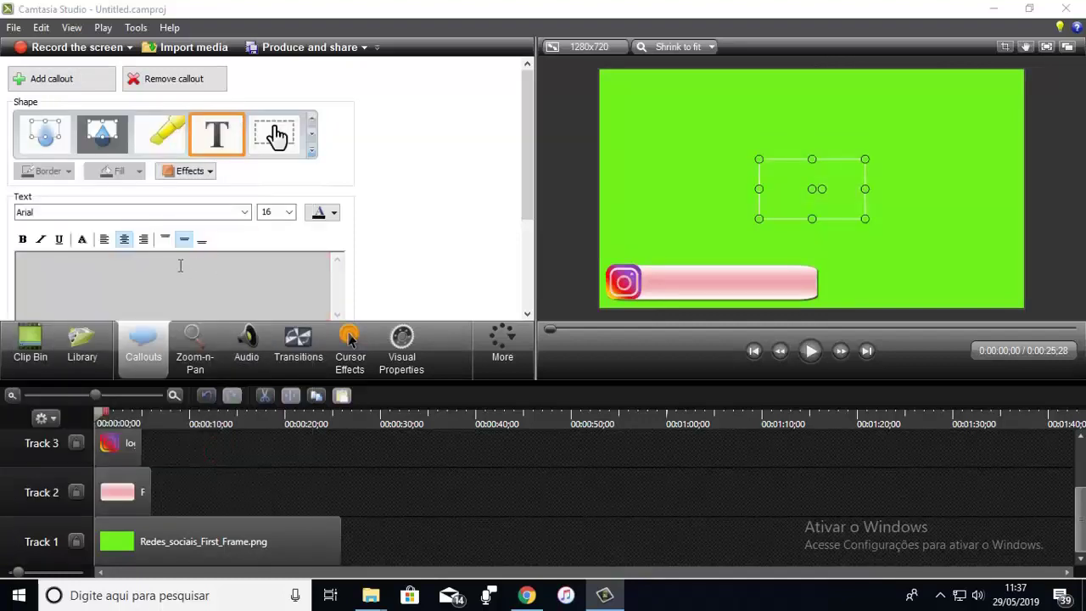
drag(529, 181, 527, 229)
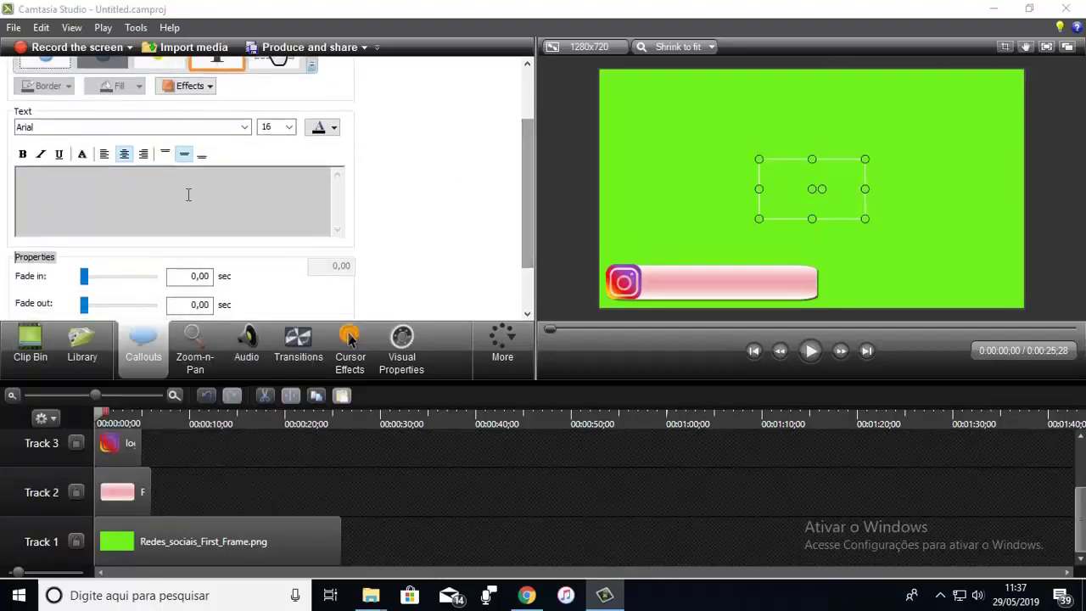
click(180, 189)
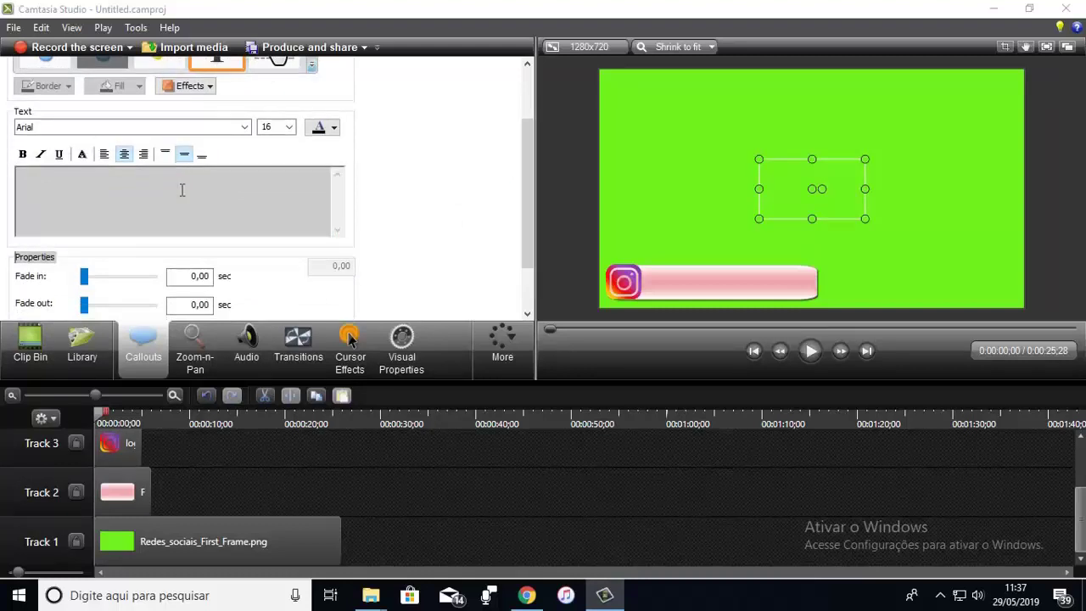
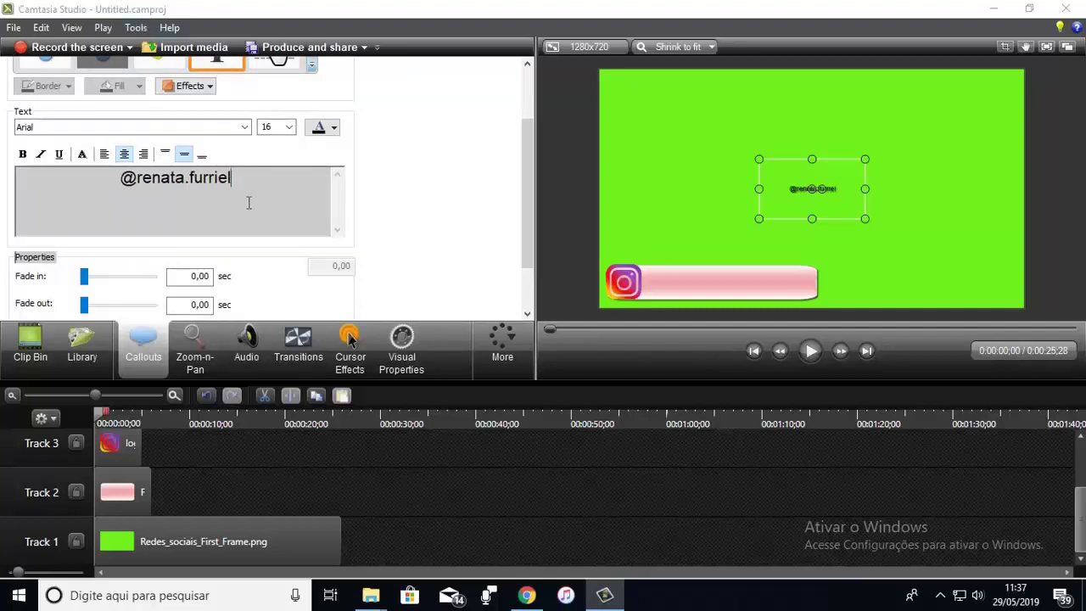
Step: Style the handle in dark Berlin Sans FB size 36 and place it on the pink banner
triple_click(246, 177)
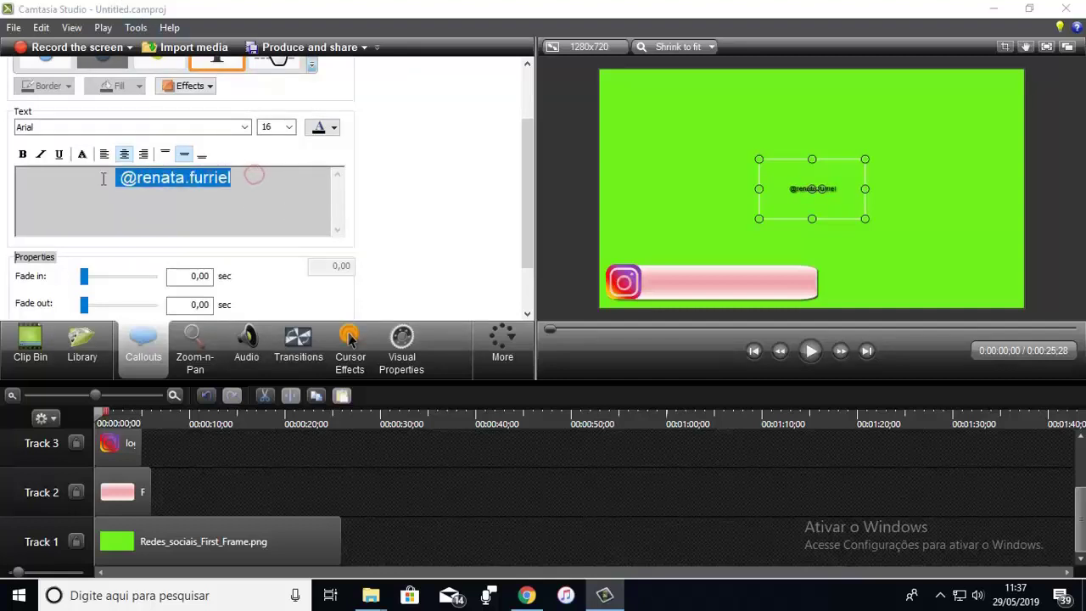
click(246, 127)
scroll(125, 212, down, 4)
click(124, 179)
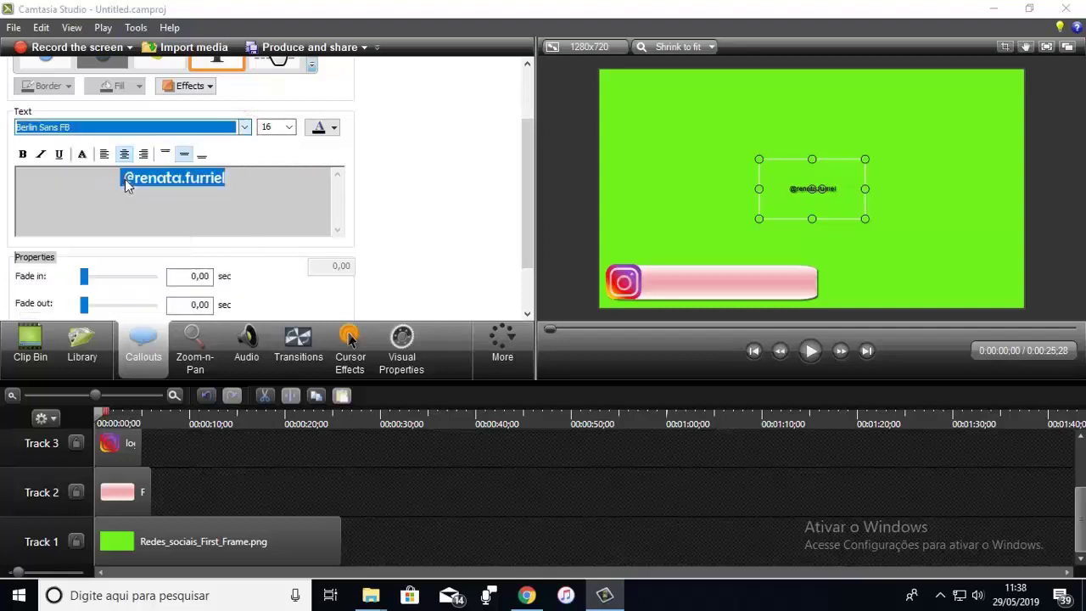
click(288, 128)
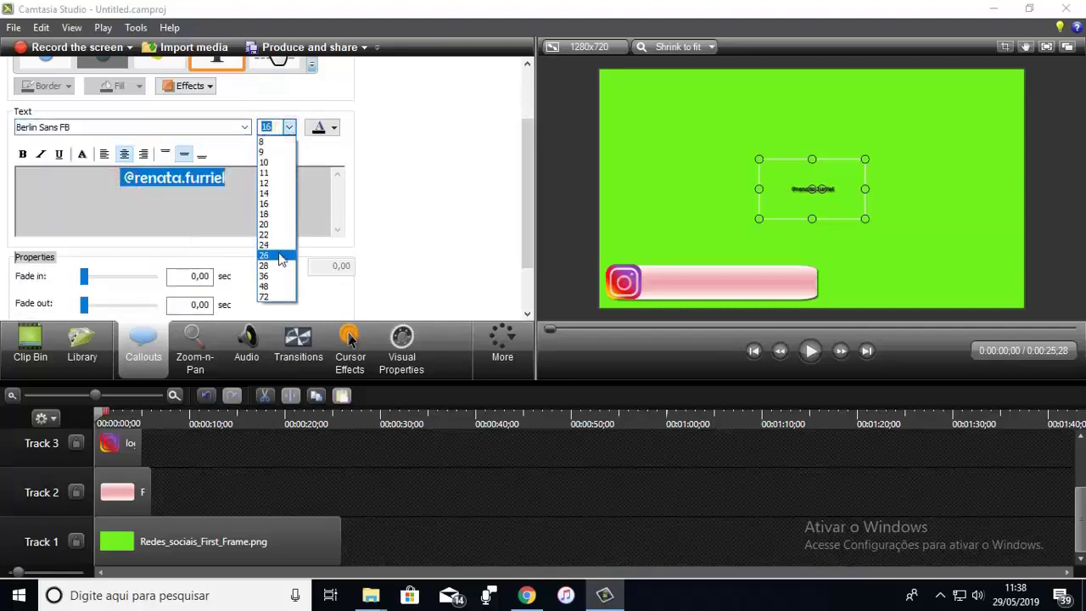
click(274, 252)
drag(788, 213, 671, 299)
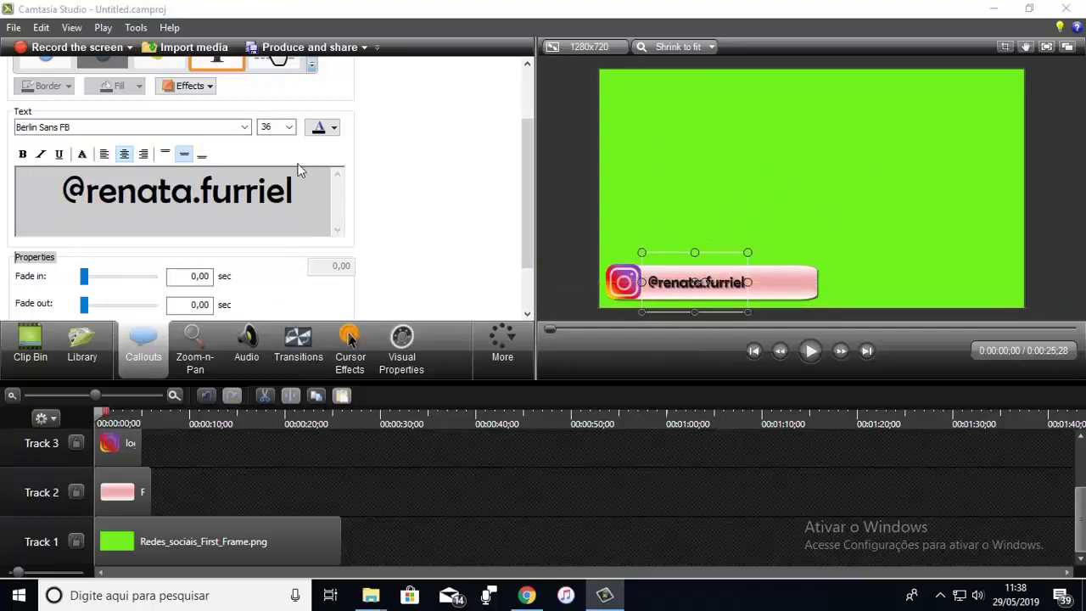
drag(297, 191, 56, 191)
click(334, 128)
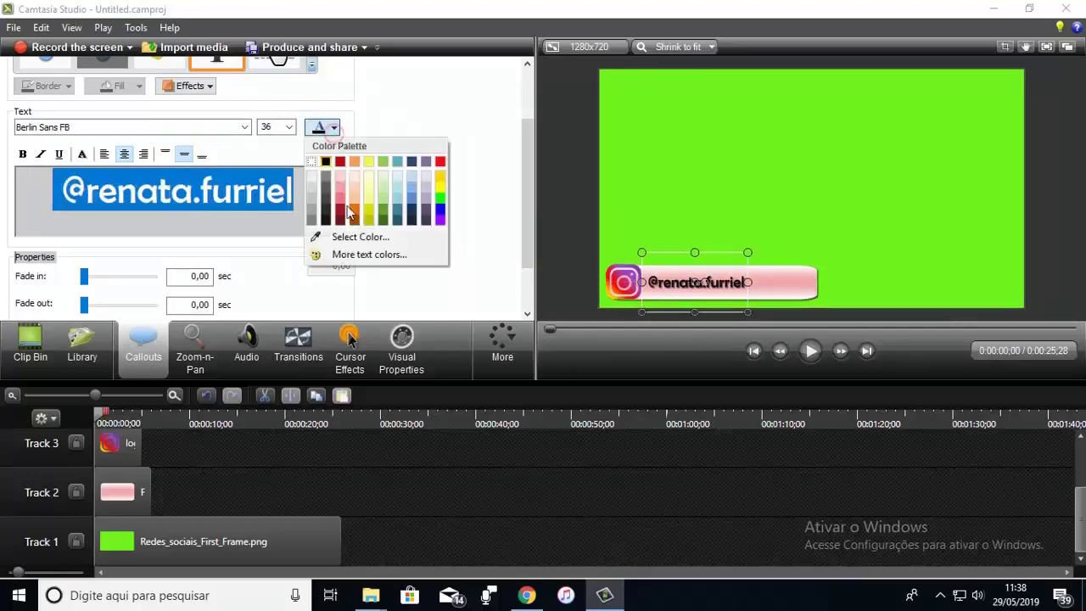
click(338, 212)
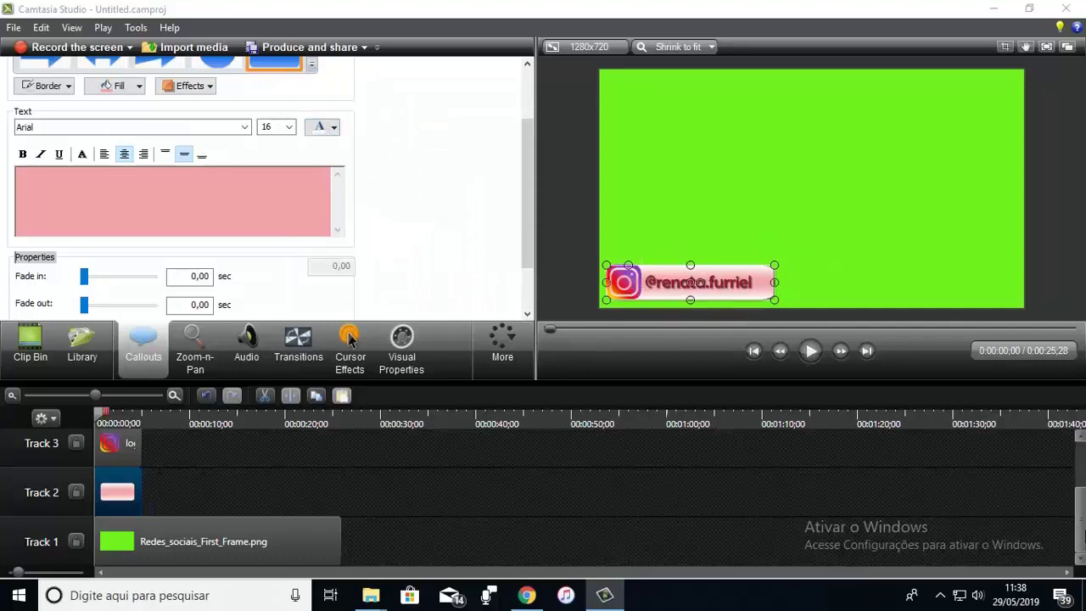
scroll(1080, 532, up, 2)
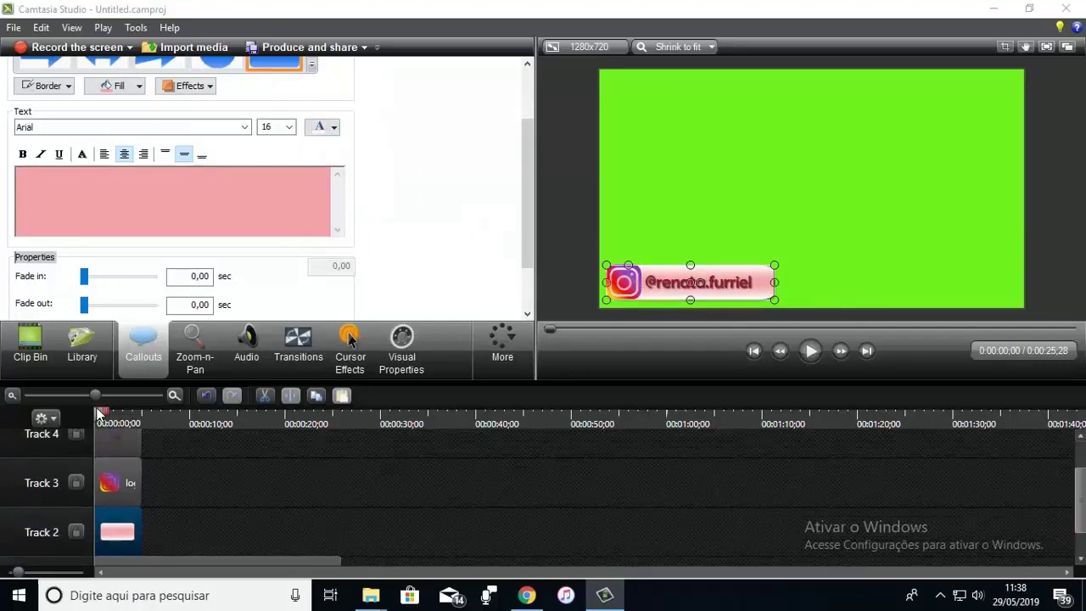
drag(99, 415, 121, 418)
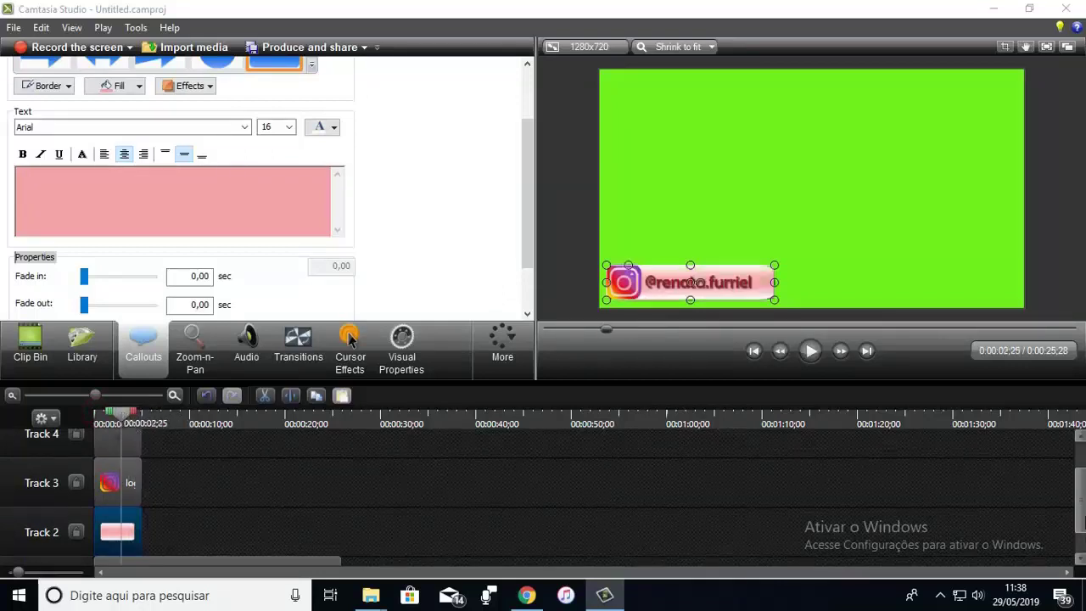
scroll(1078, 519, down, 1)
scroll(1078, 519, up, 1)
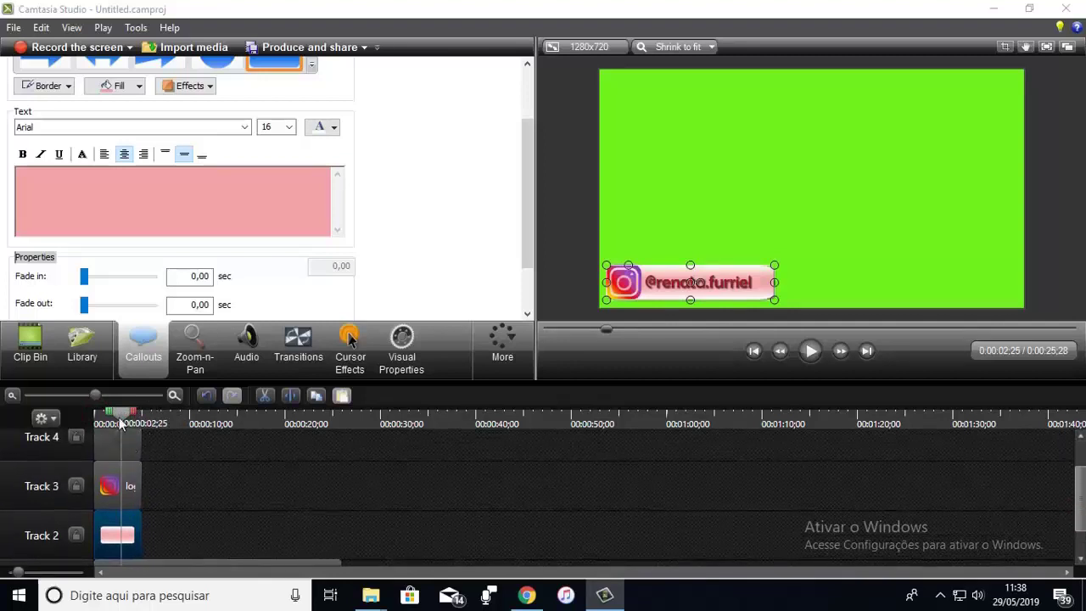
drag(122, 420, 95, 421)
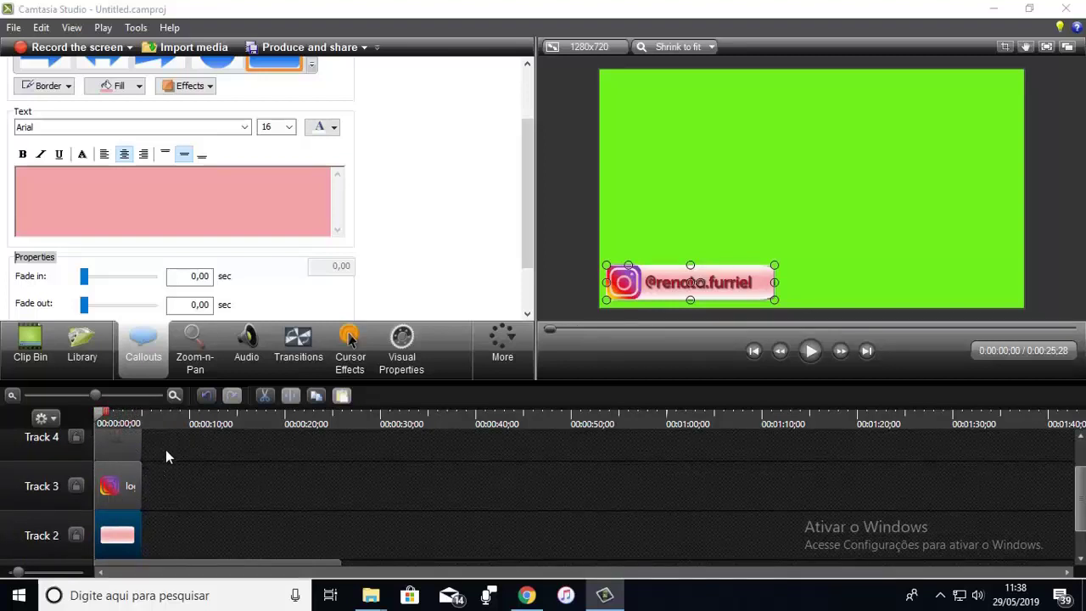
drag(166, 451, 102, 554)
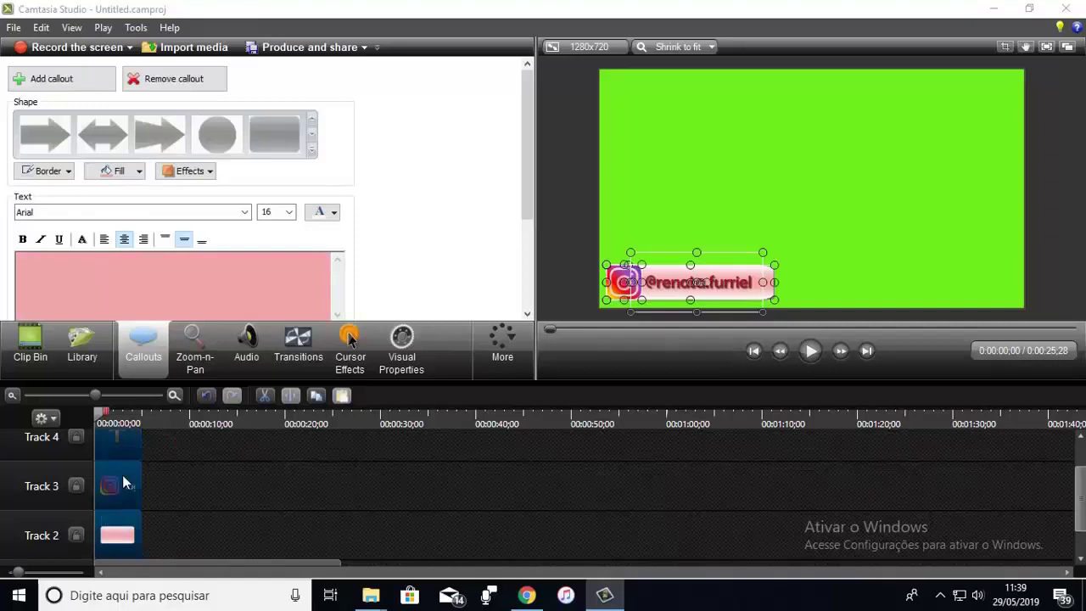
Step: Group the Instagram logo, pink banner and handle text into one clip
right_click(125, 473)
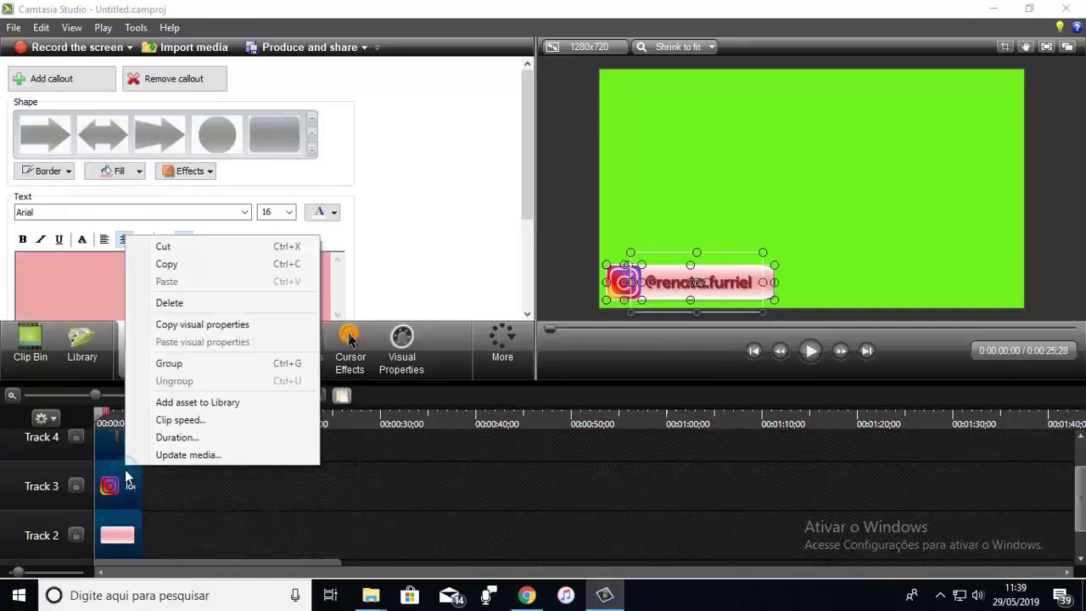
click(170, 364)
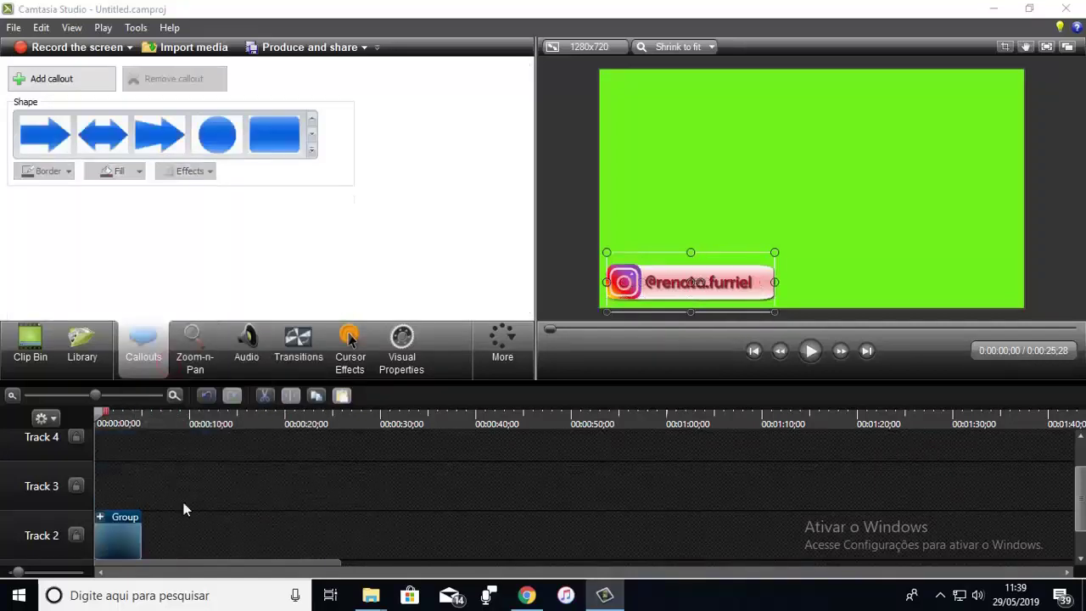
Step: Add a thin pink rounded-rectangle bar on Track 3 just above the Instagram banner
click(25, 341)
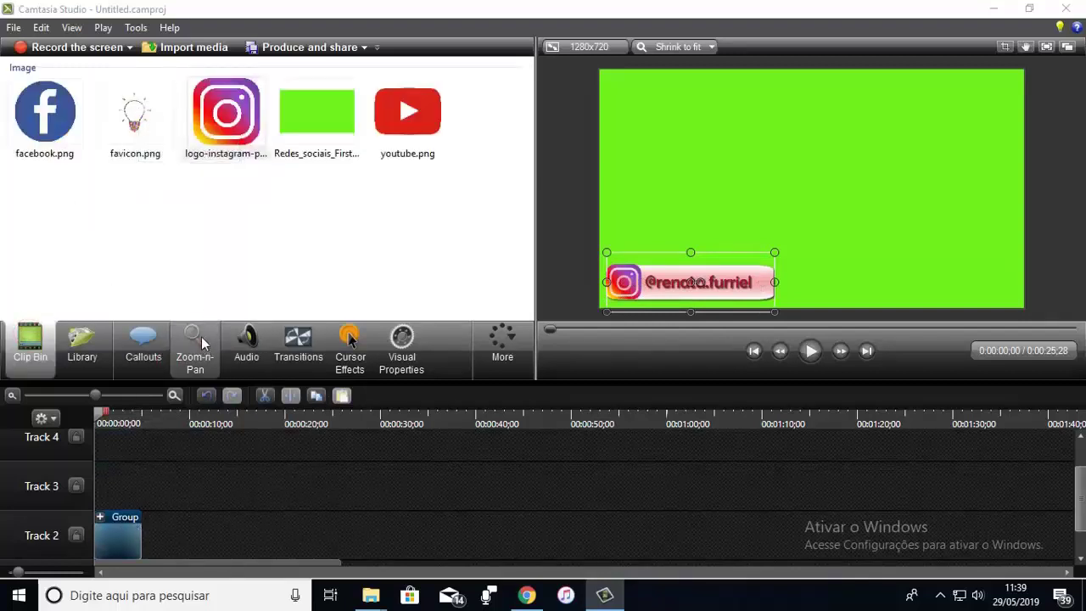
click(144, 348)
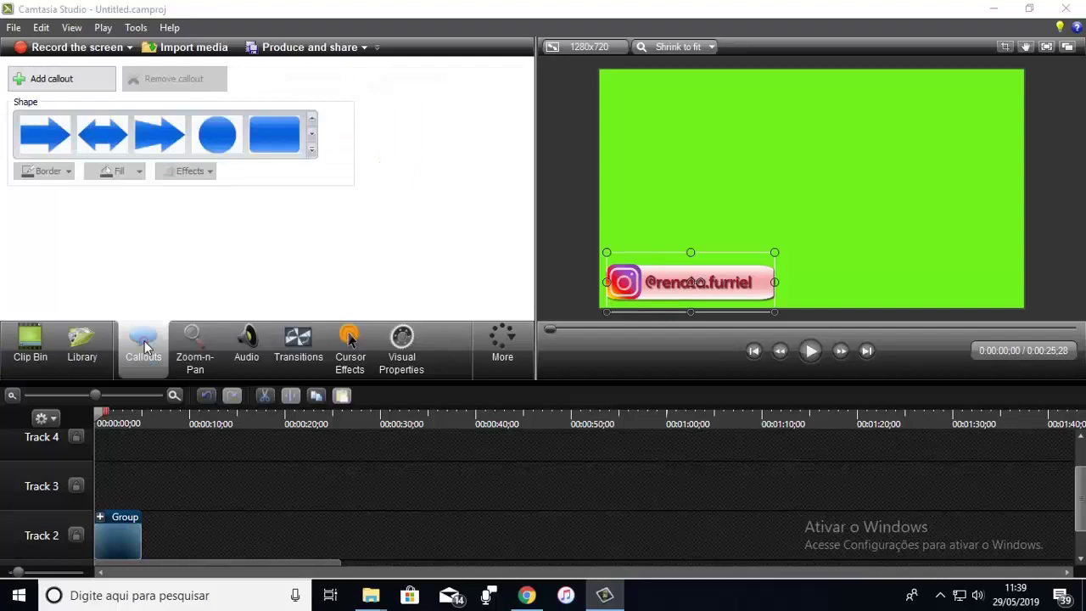
click(274, 140)
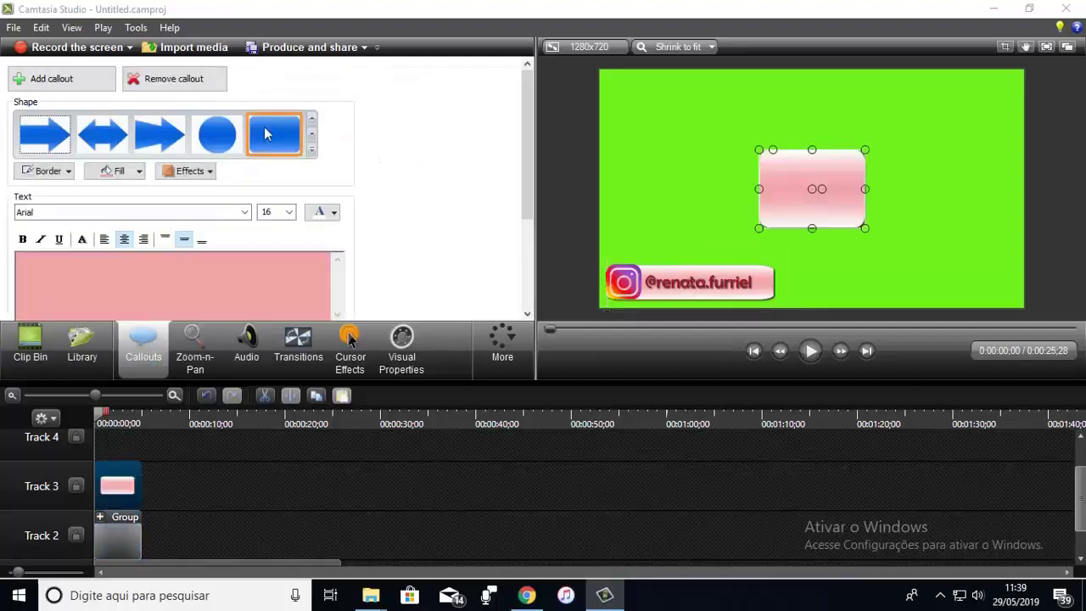
drag(812, 149, 969, 208)
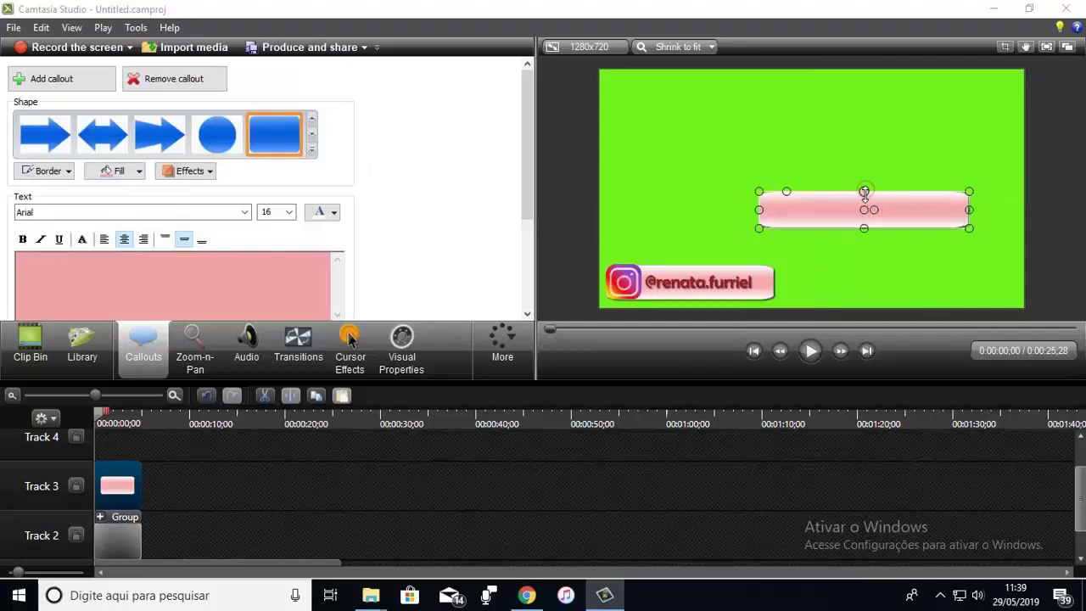
drag(839, 202, 676, 242)
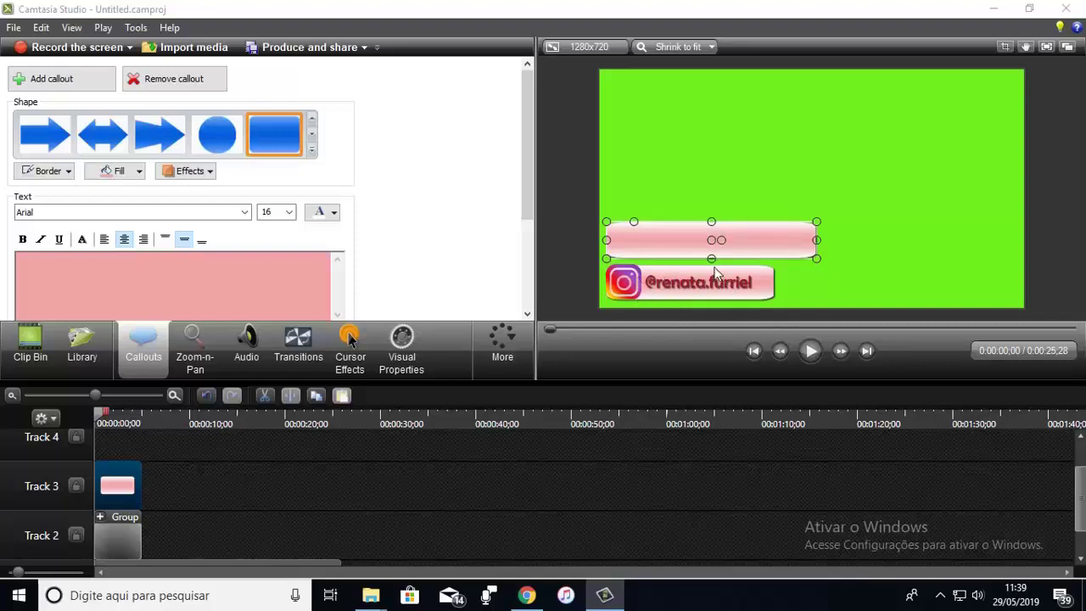
click(28, 355)
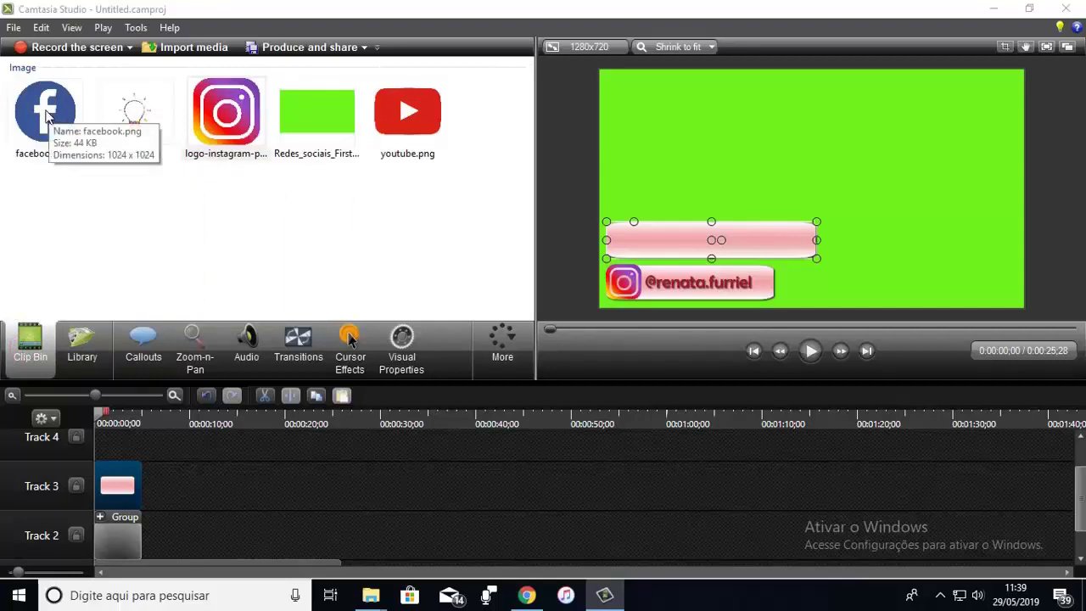
Step: Add facebook.png on Track 4 as a small icon at the upper bar's left end
drag(47, 117, 106, 448)
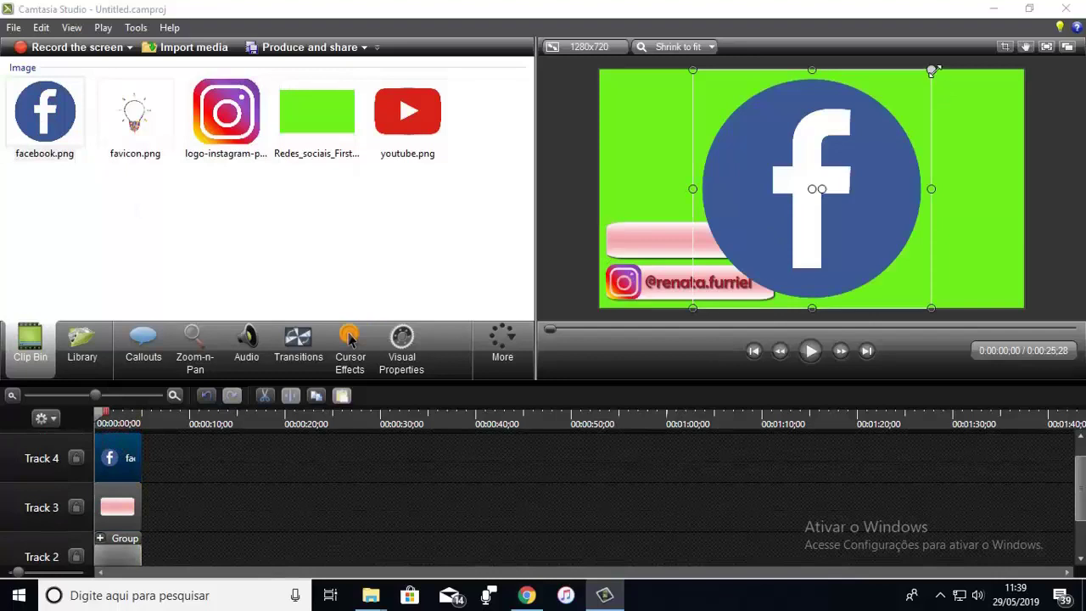
drag(933, 71, 617, 232)
click(690, 184)
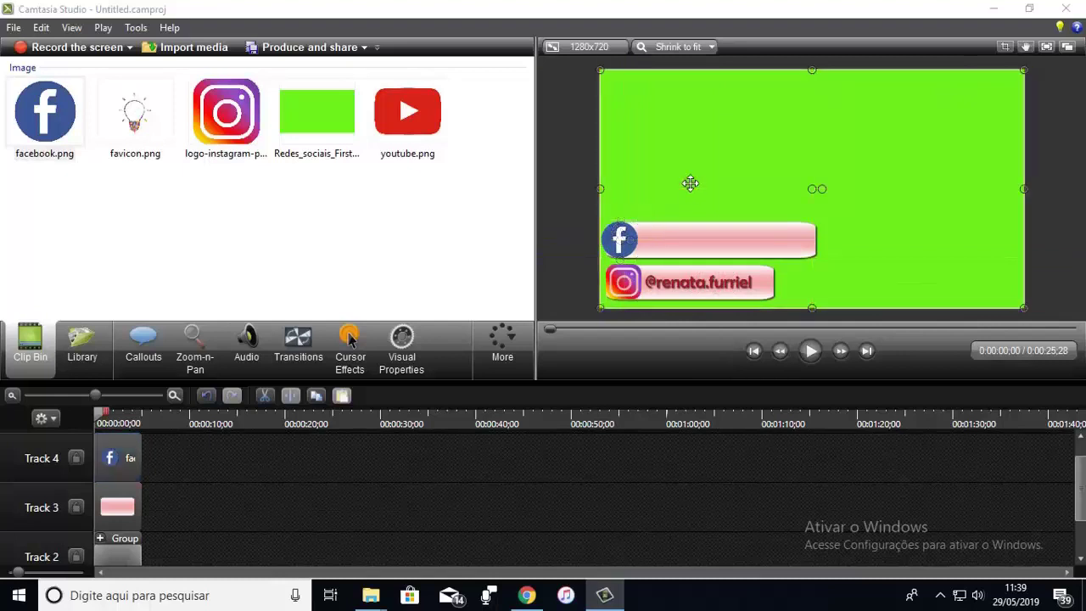
Step: Change the upper bar's fill from pink to light blue
click(691, 238)
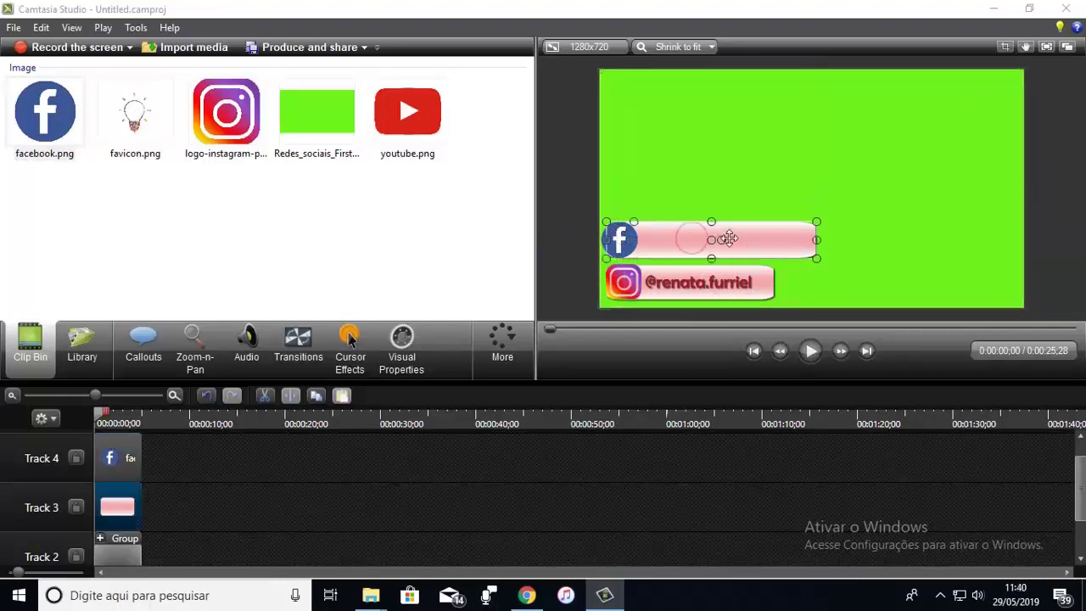
click(143, 343)
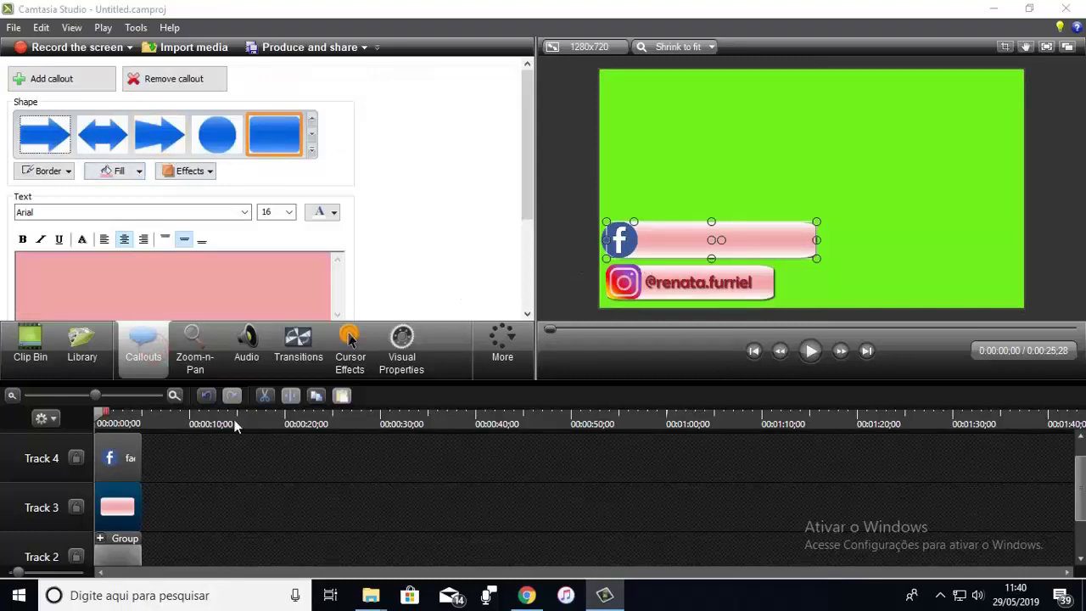
click(141, 173)
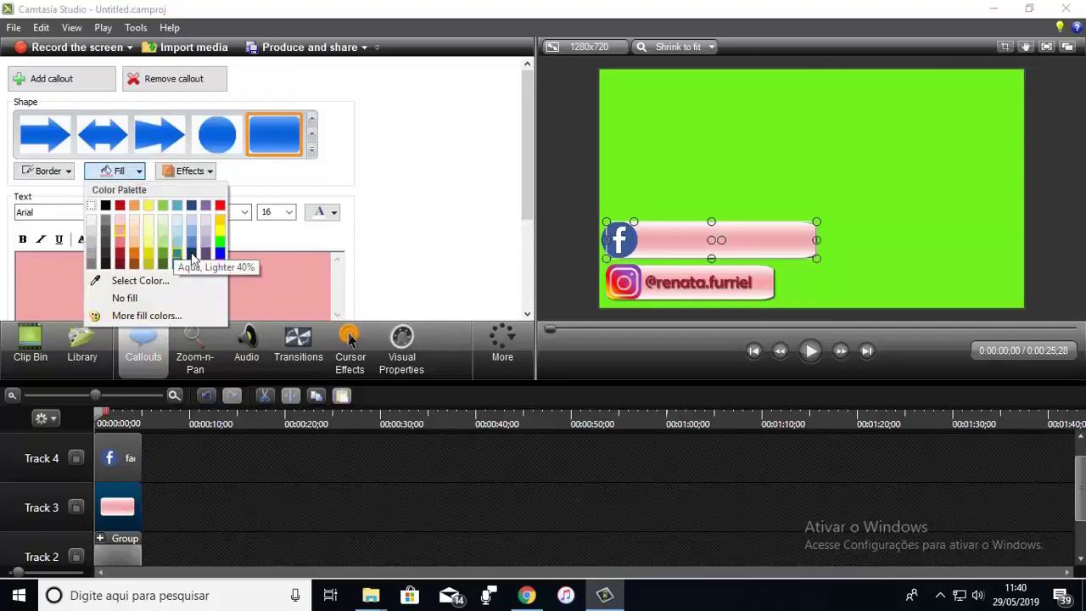
click(177, 241)
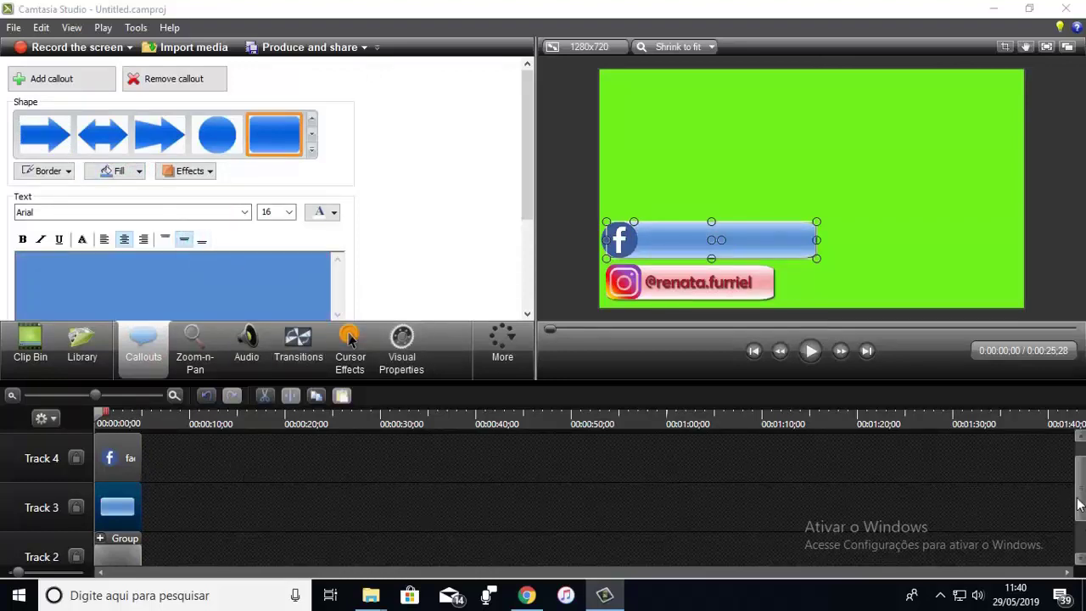
drag(1079, 500, 1076, 471)
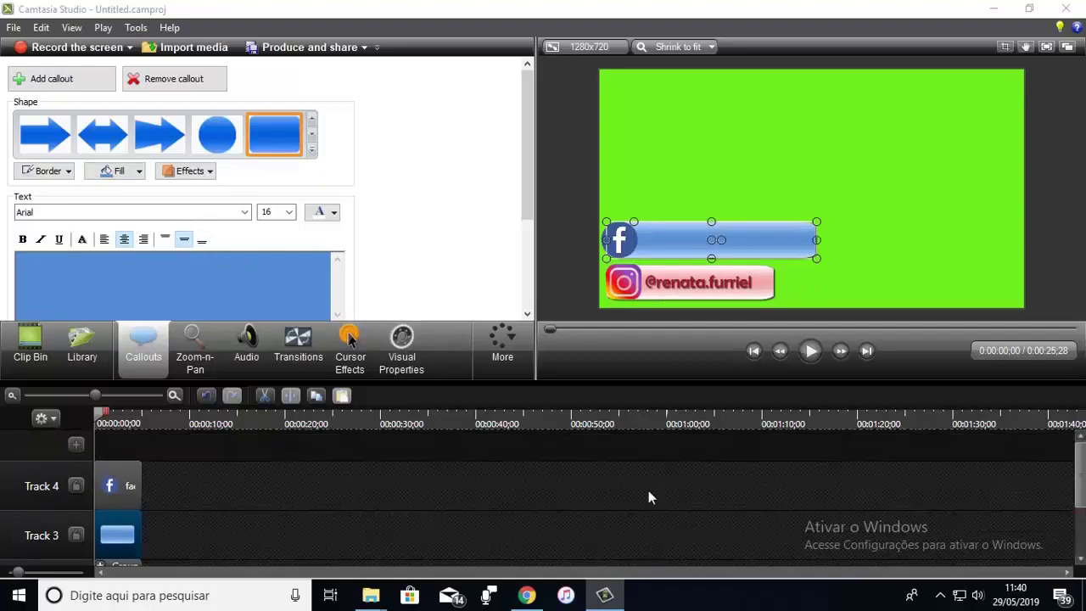
Step: Add a Special T text callout reading /facasuavidamelhor
click(68, 78)
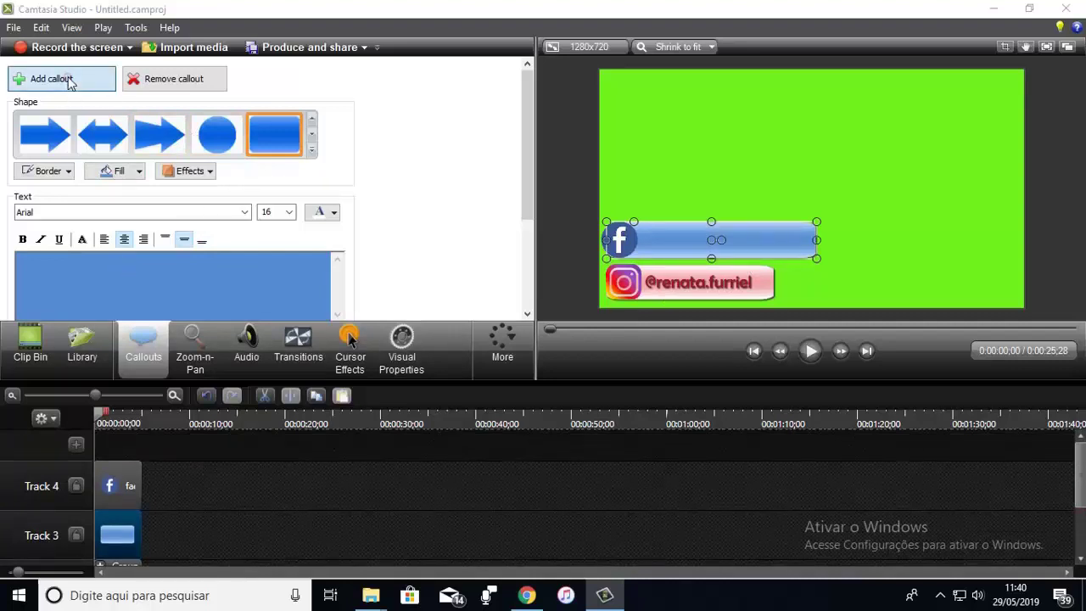
click(311, 149)
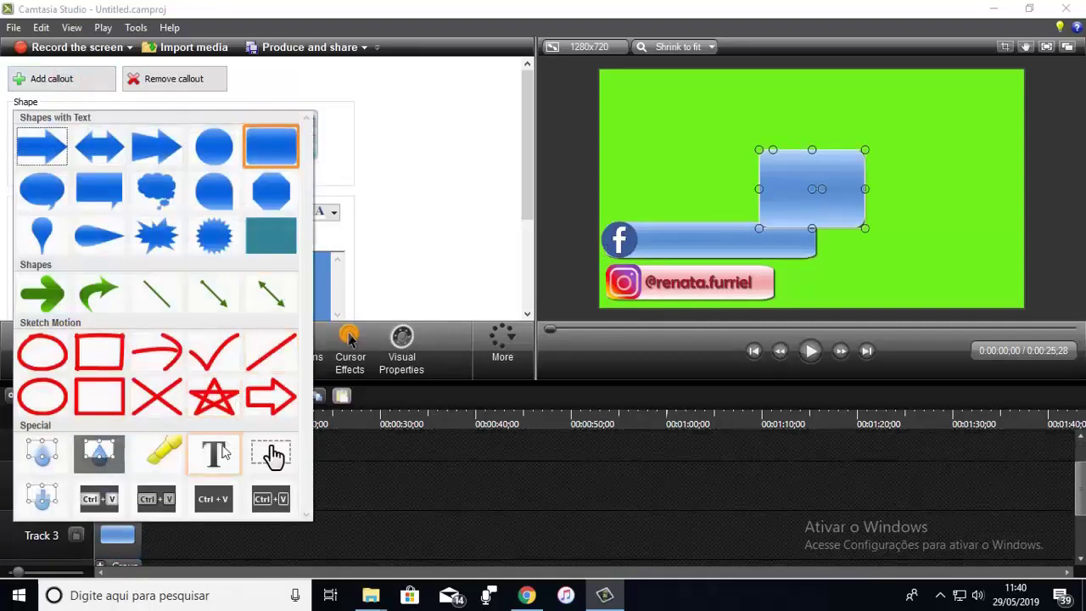
click(215, 456)
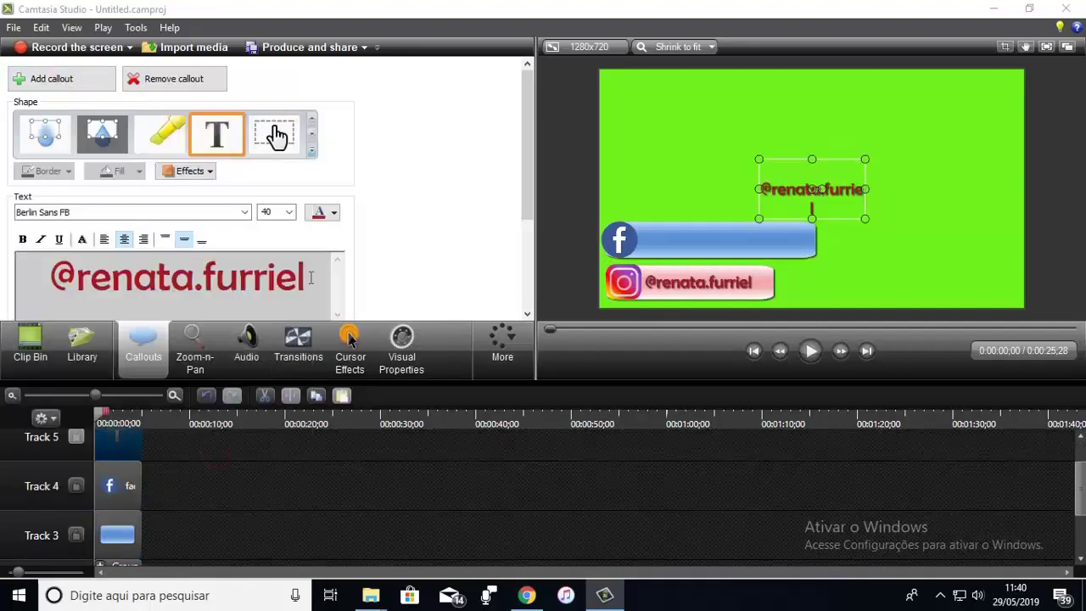
drag(311, 277, 43, 277)
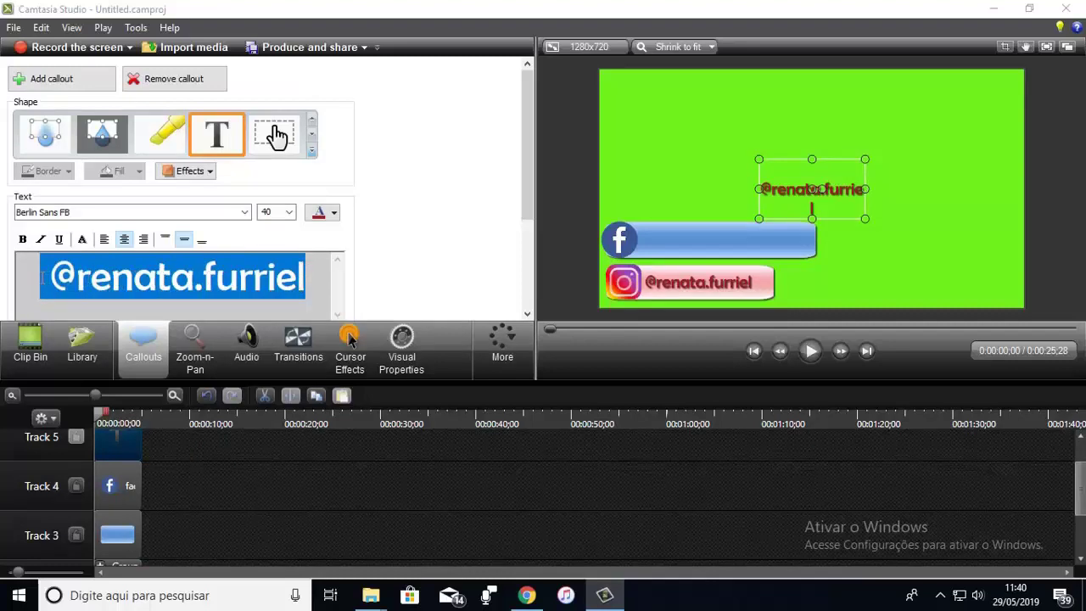
text(/facasuavida melhor)
key(BackSpace)
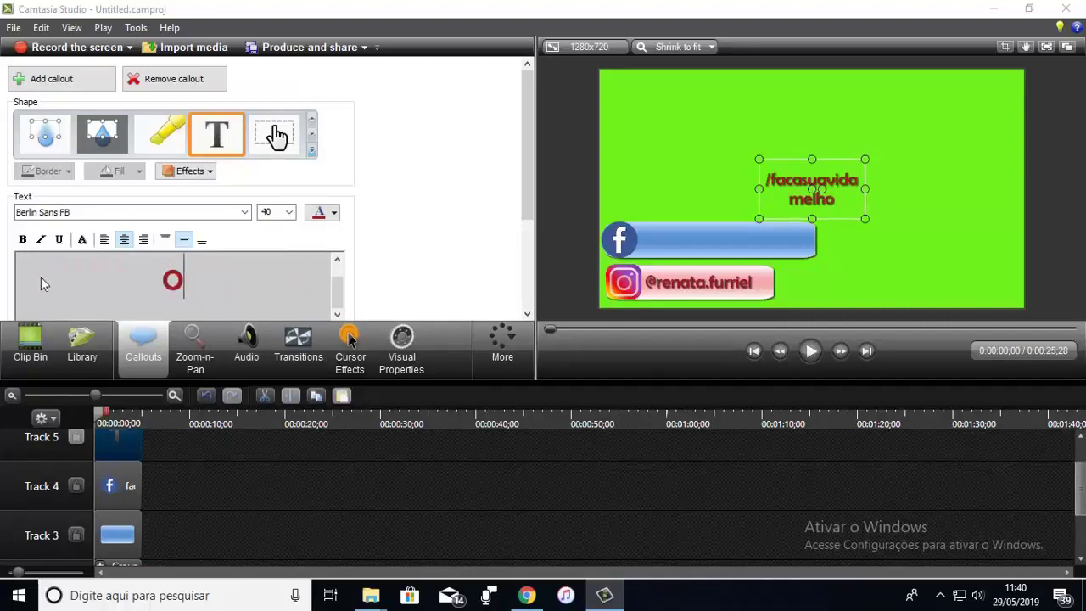
text(r)
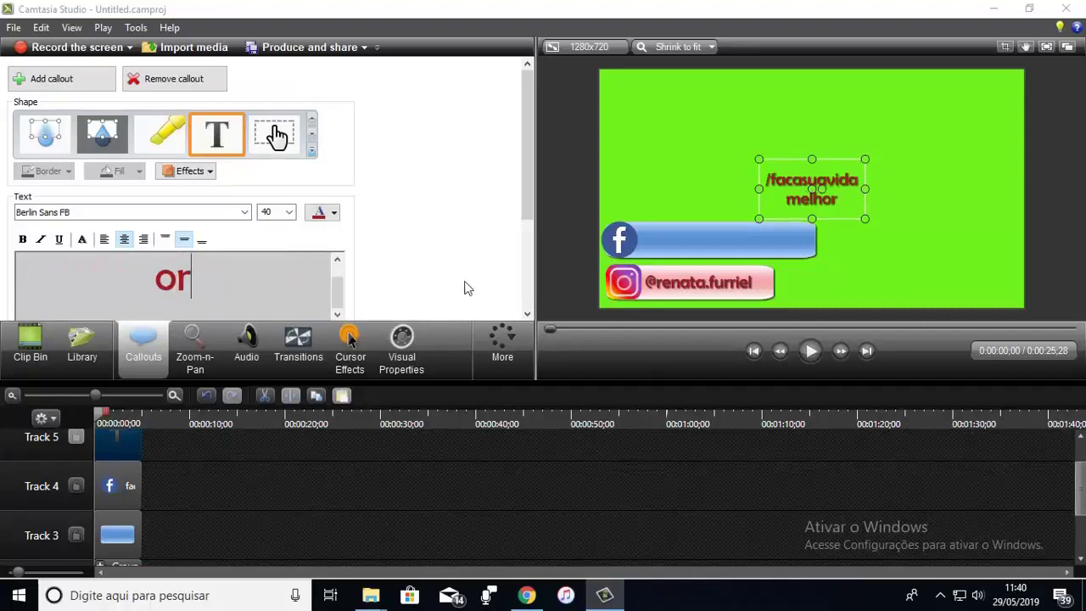
key(Left)
key(Left)
key(Left)
key(Left)
key(Left)
key(Left)
key(BackSpace)
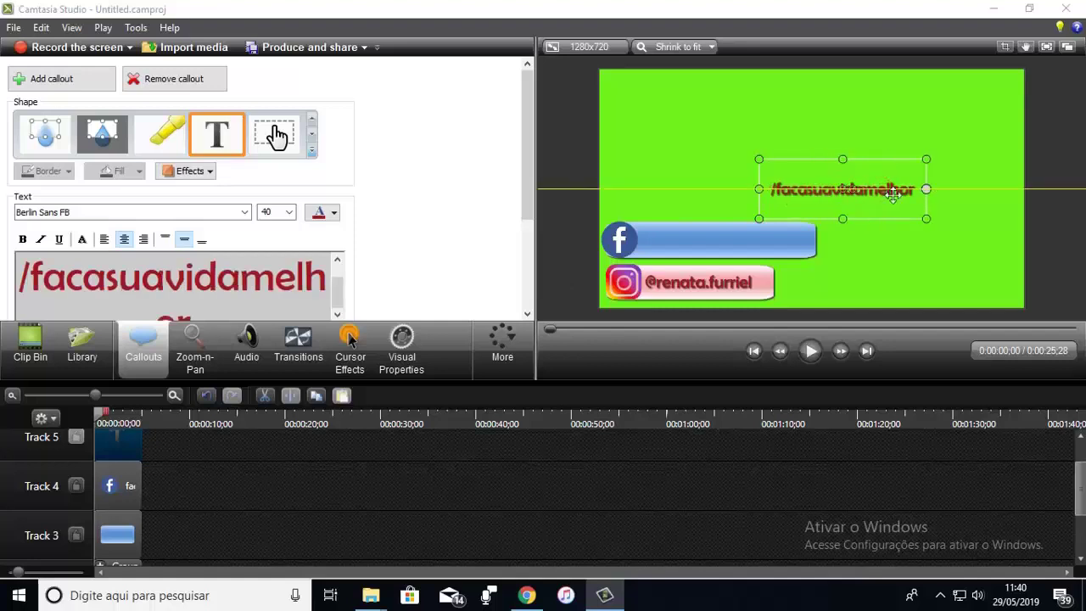
Step: Place the handle text on the blue Facebook bar and make it white
drag(892, 193, 753, 251)
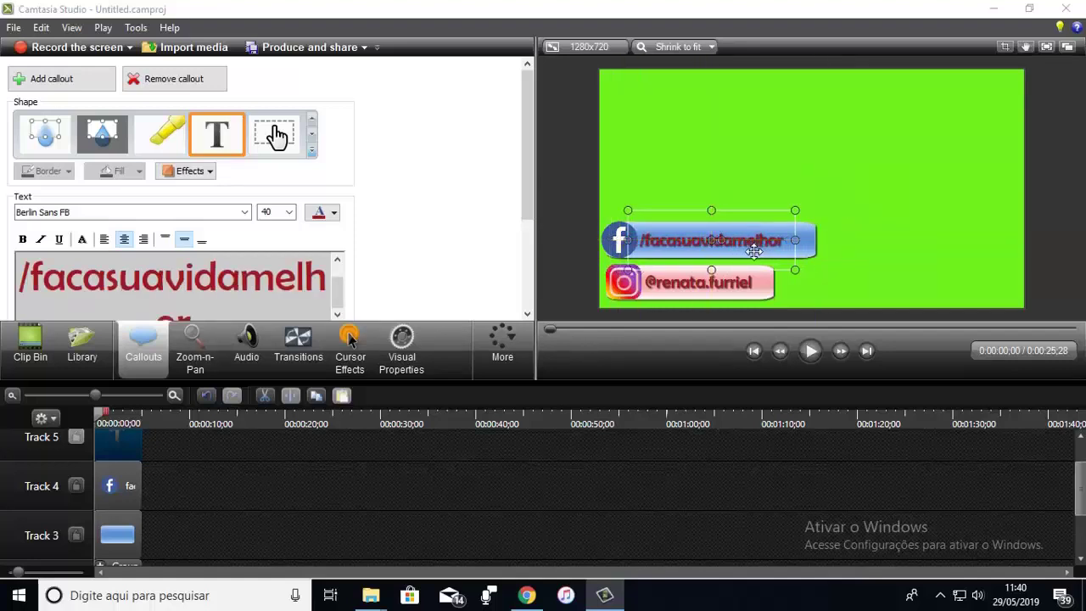
key(Up)
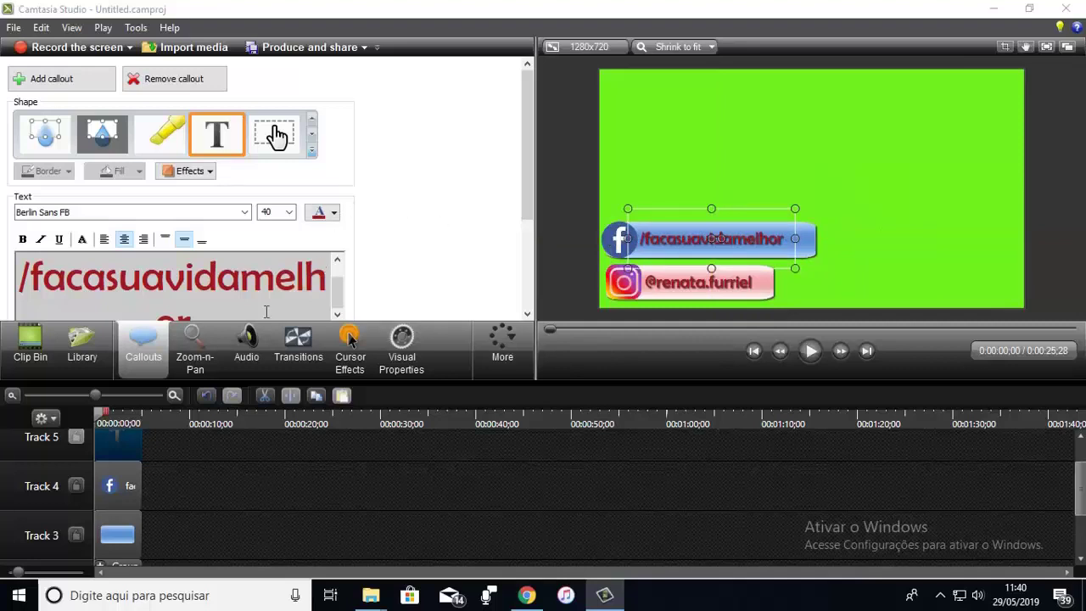
click(266, 312)
key(ctrl+a)
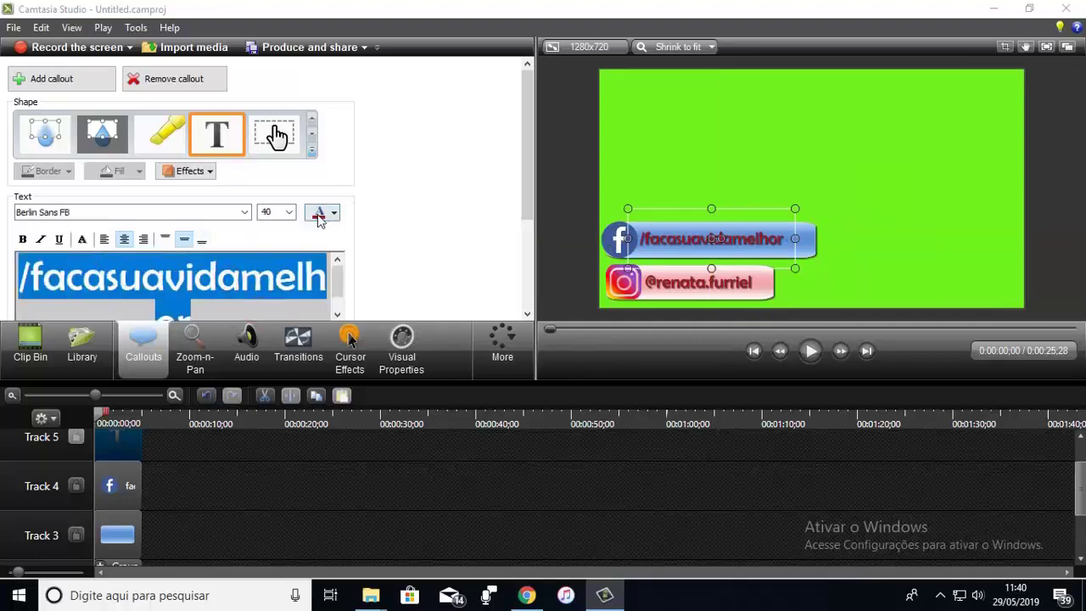
click(335, 214)
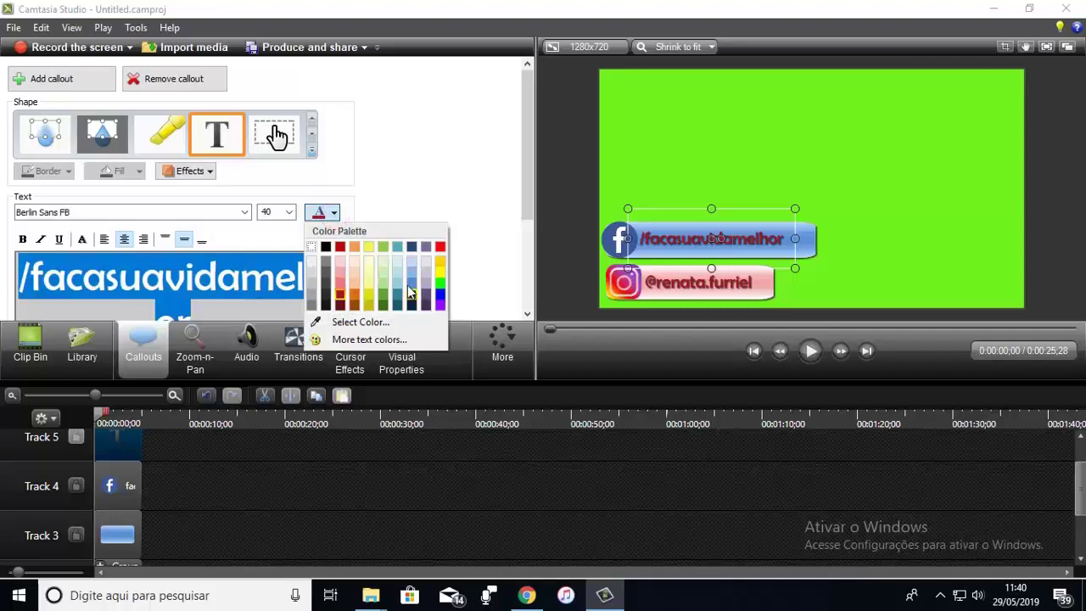
click(312, 249)
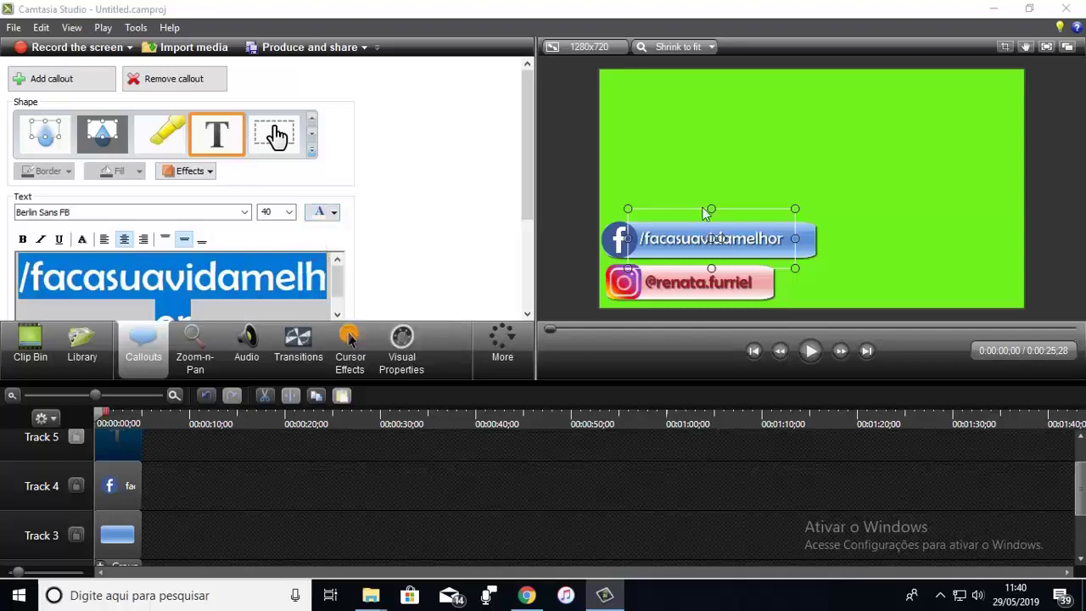
click(835, 154)
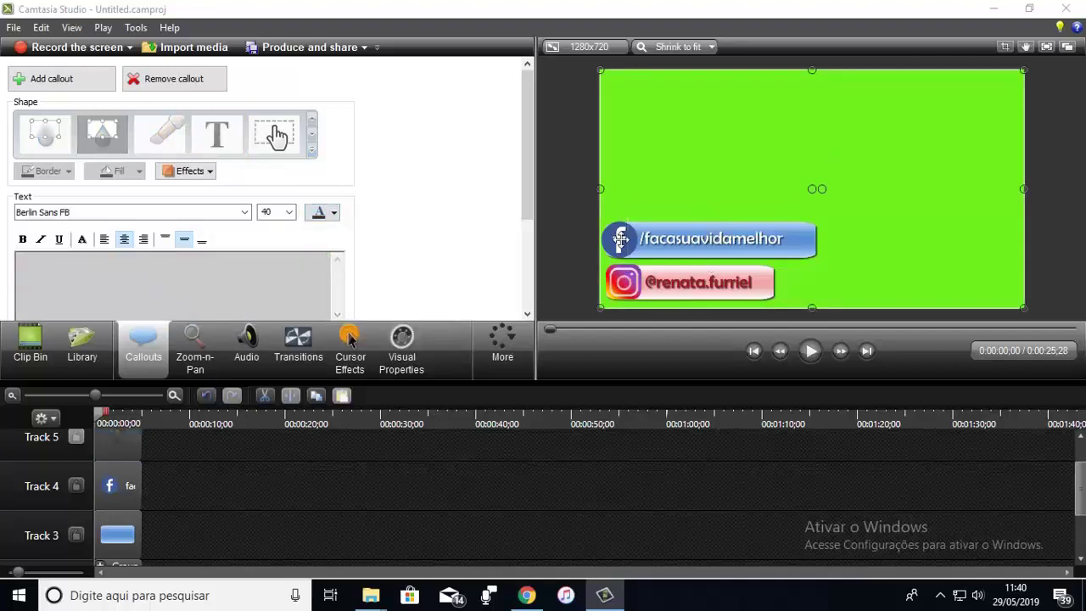
Step: Group the Facebook logo, blue bar and handle text clips on Tracks 3–5 into one clip
click(621, 240)
click(659, 189)
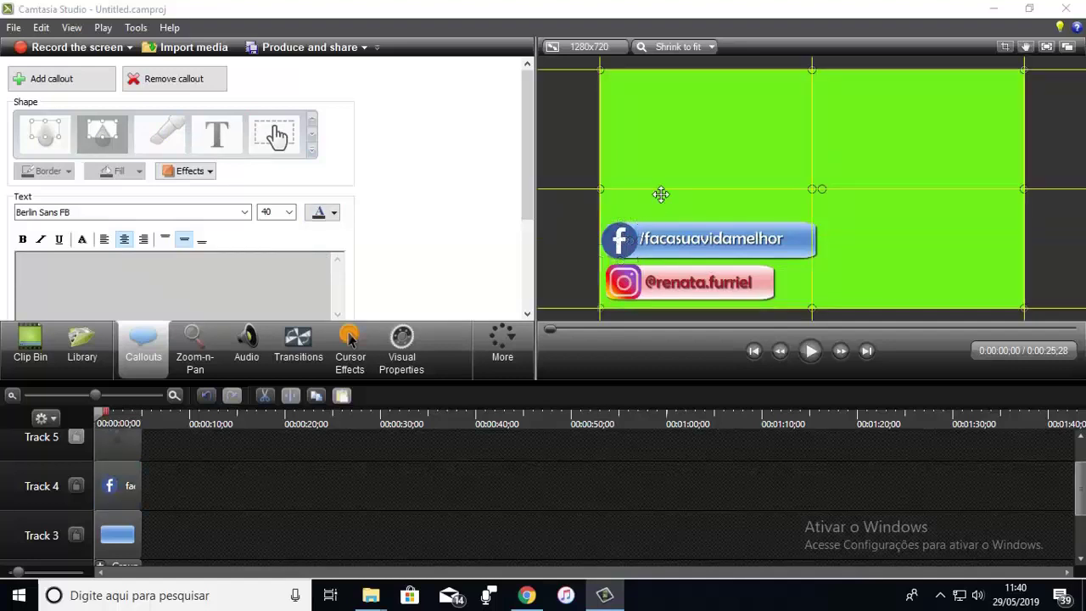
drag(1082, 499, 1078, 493)
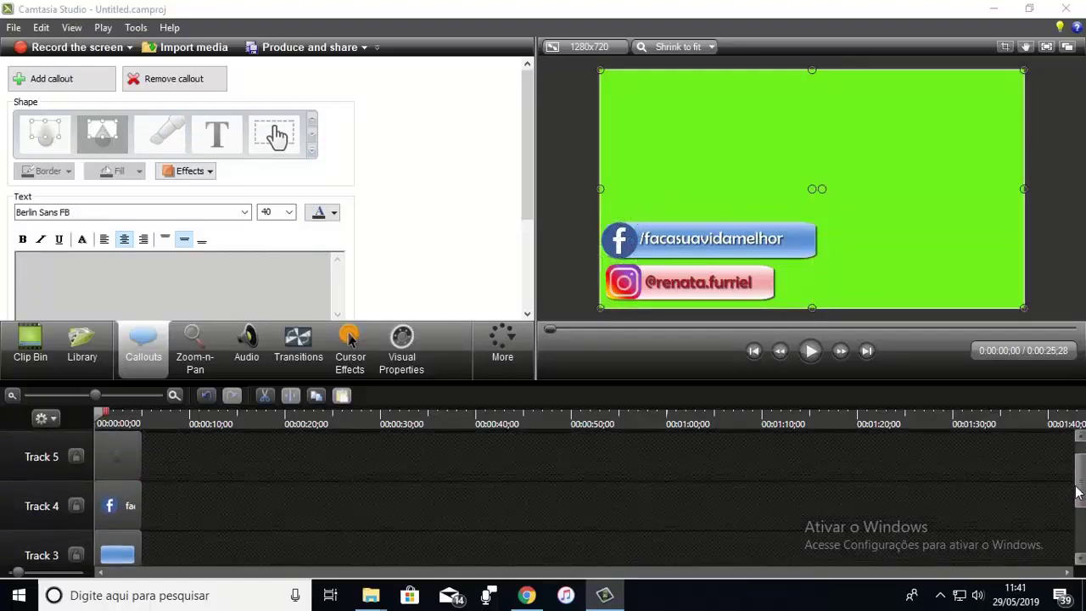
drag(170, 465, 116, 563)
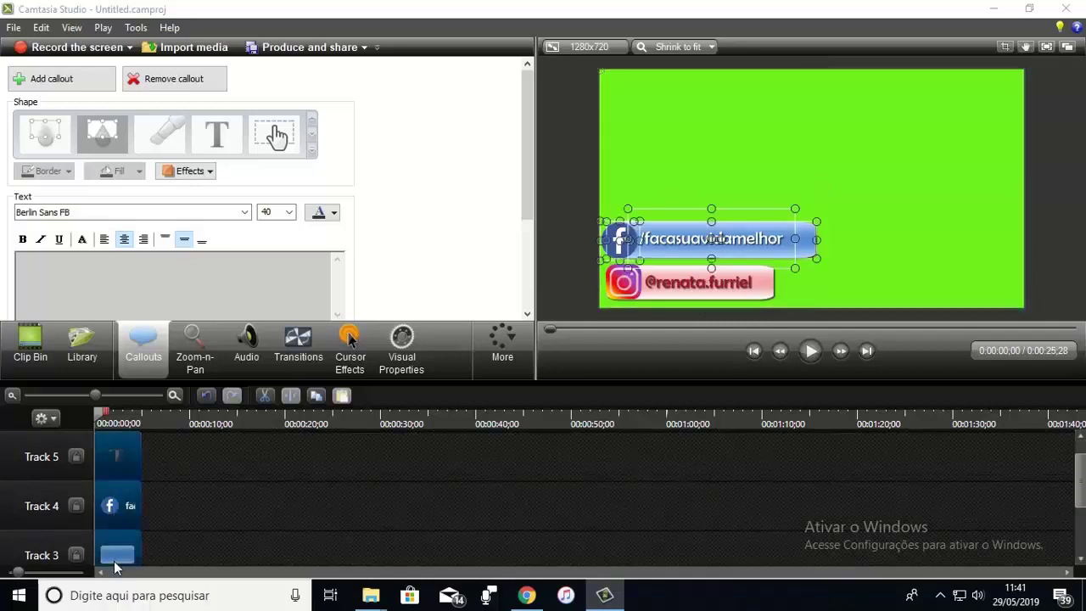
right_click(124, 490)
click(163, 382)
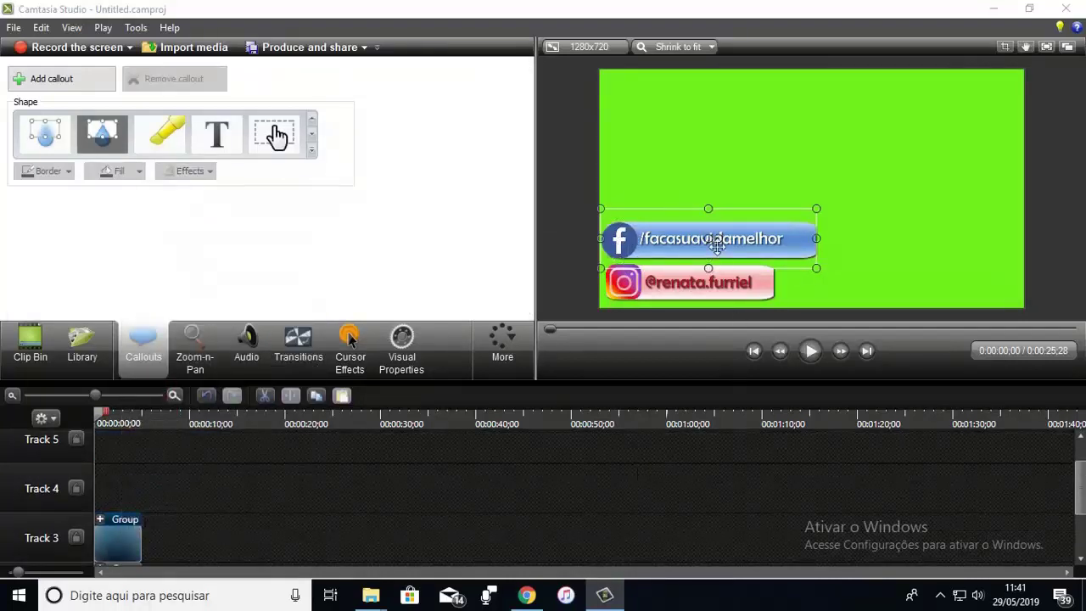
Step: Show the imported images again and trim the green background clip to 00:05;05
key(ctrl+alt+1)
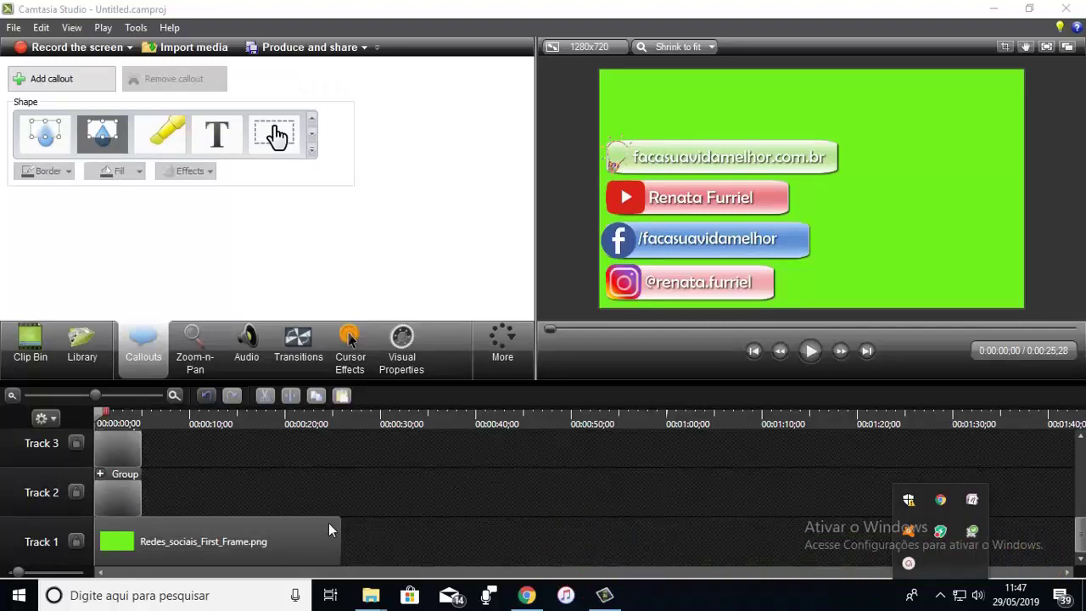
drag(339, 525, 142, 521)
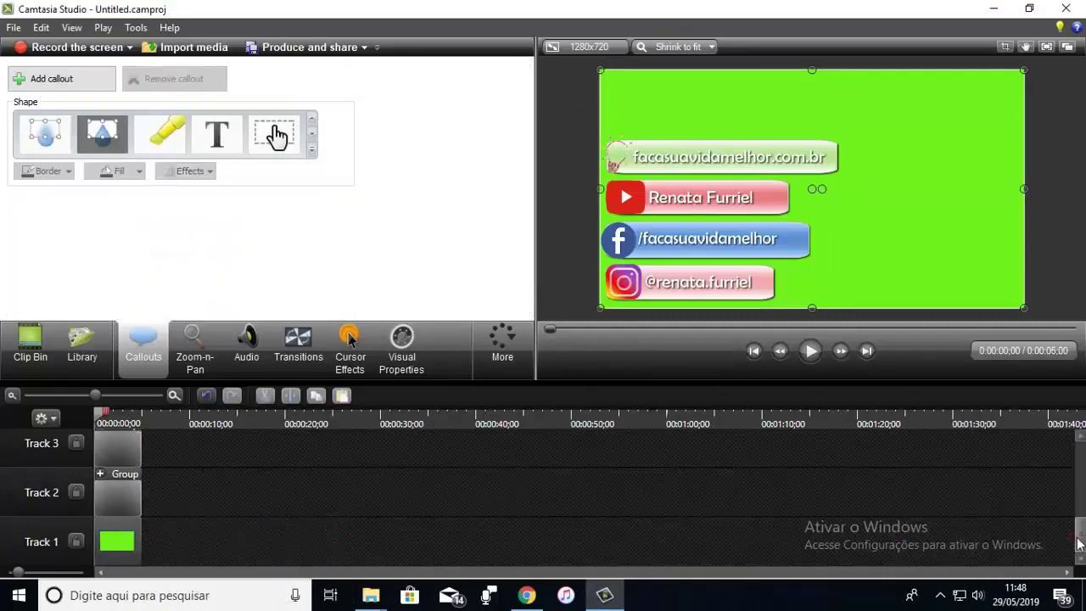
Step: Apply the Slide right transition to the Track 3 and Track 4 banner groups
click(298, 344)
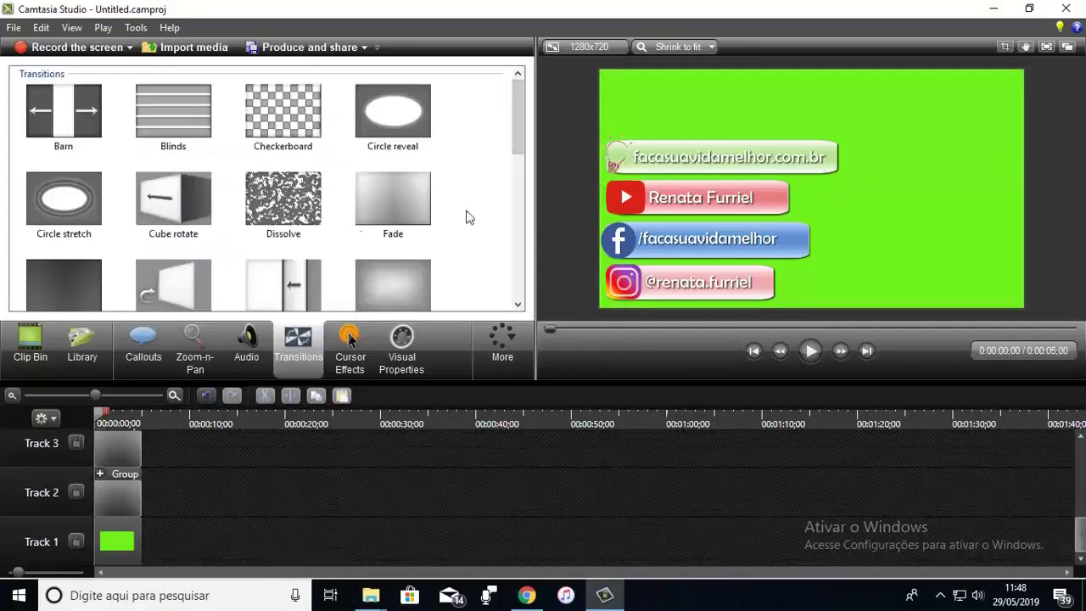
drag(517, 147, 514, 278)
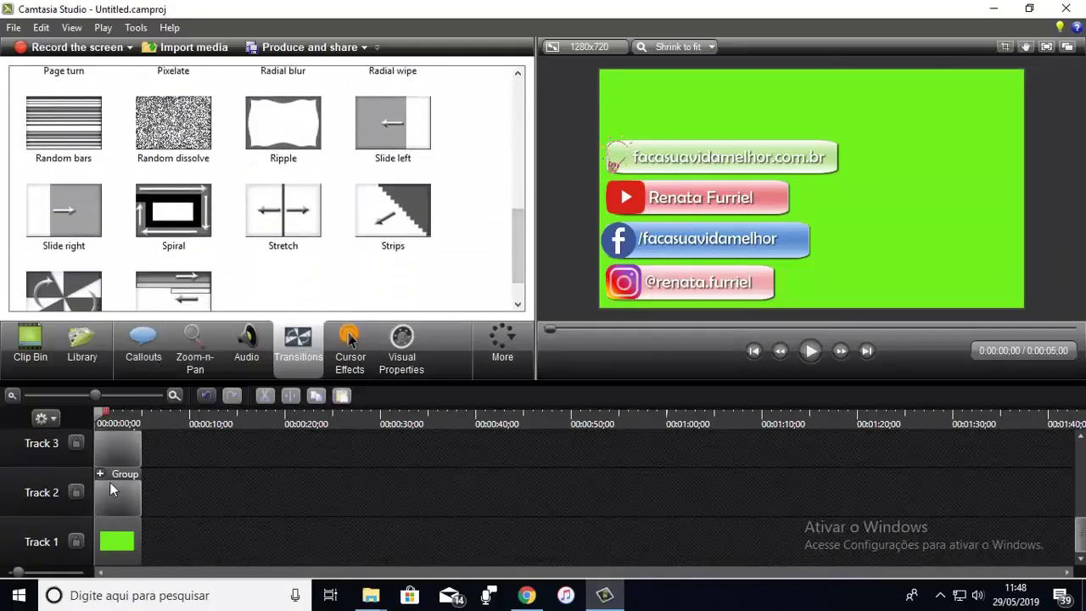
click(116, 541)
scroll(212, 195, up, 1)
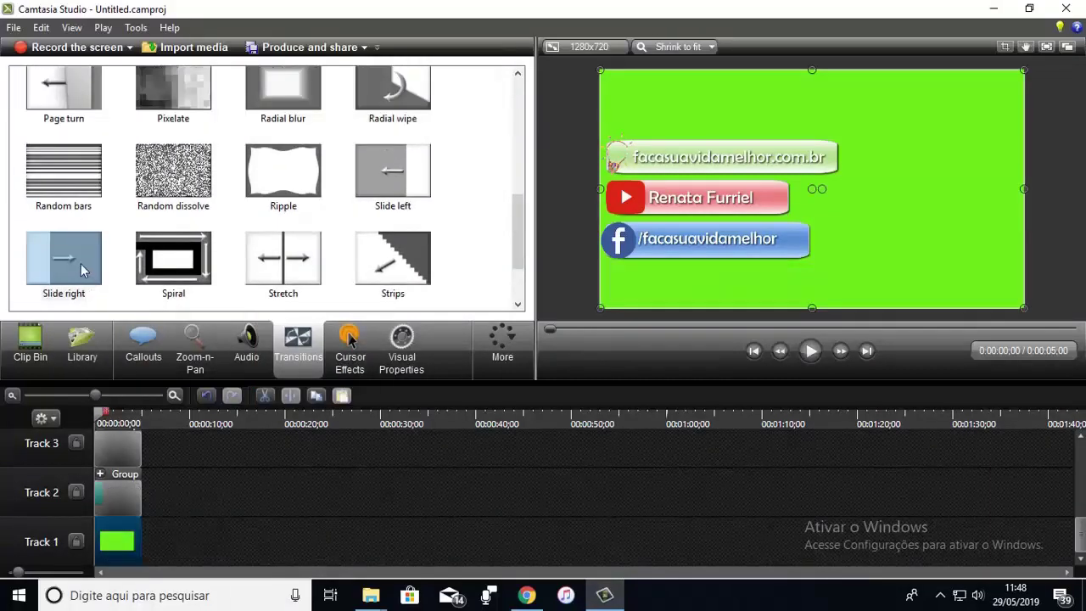
drag(81, 263, 111, 457)
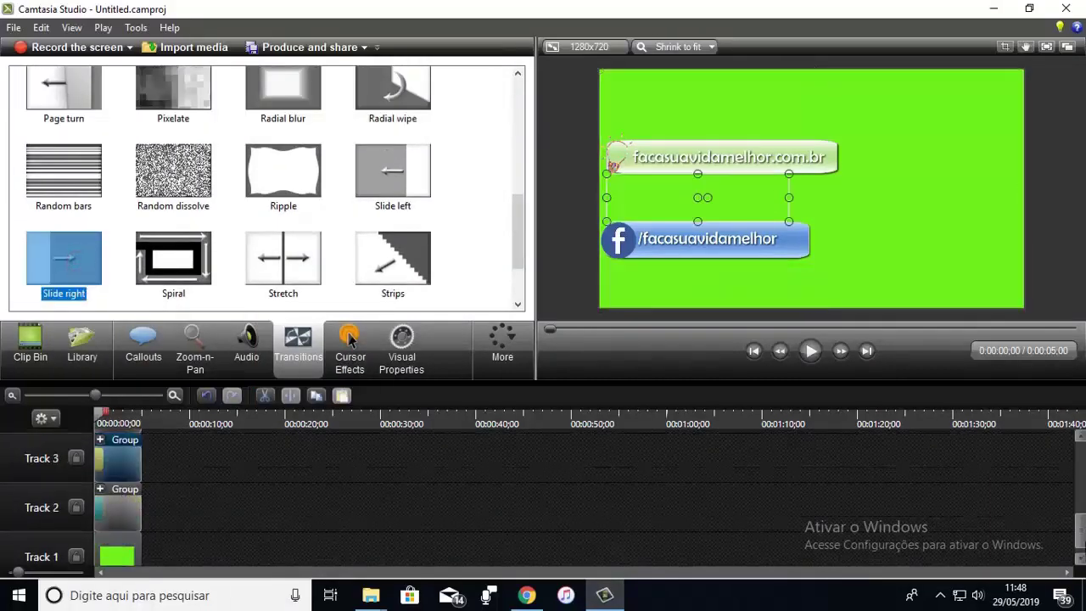
drag(1082, 540, 1081, 520)
drag(102, 248, 100, 482)
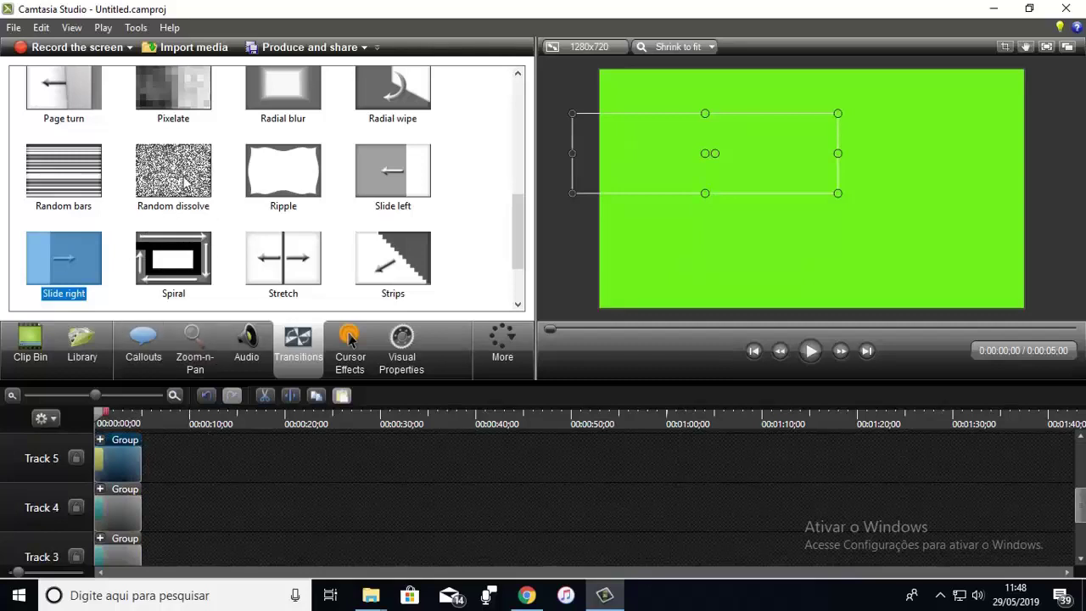
Step: Try Random dissolve on the Track 5 group and place Efeito Swoosh.mp3 on Track 6
drag(185, 182, 140, 514)
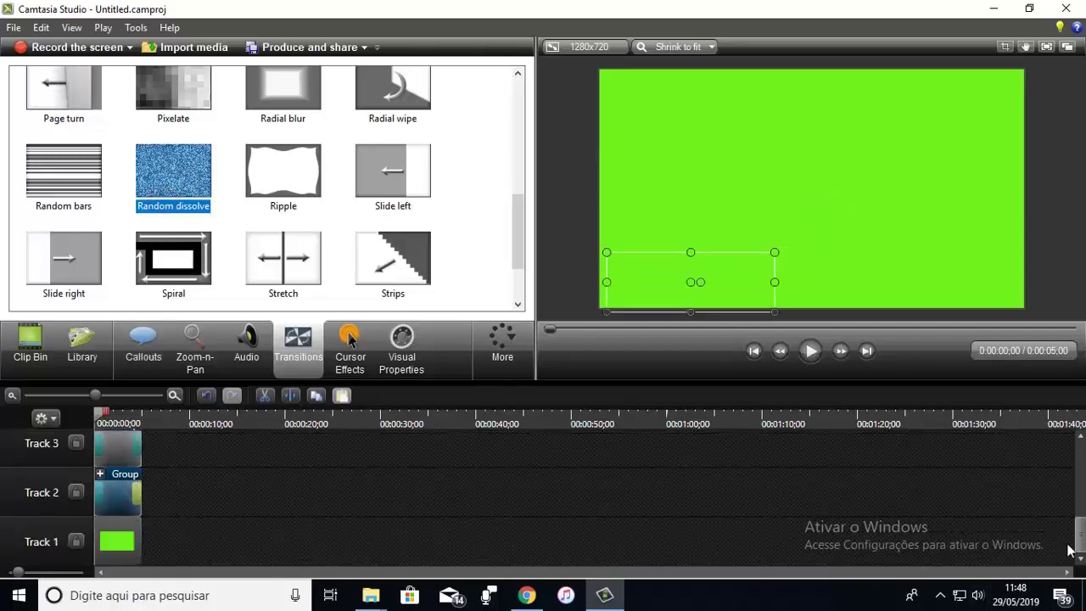
click(1080, 534)
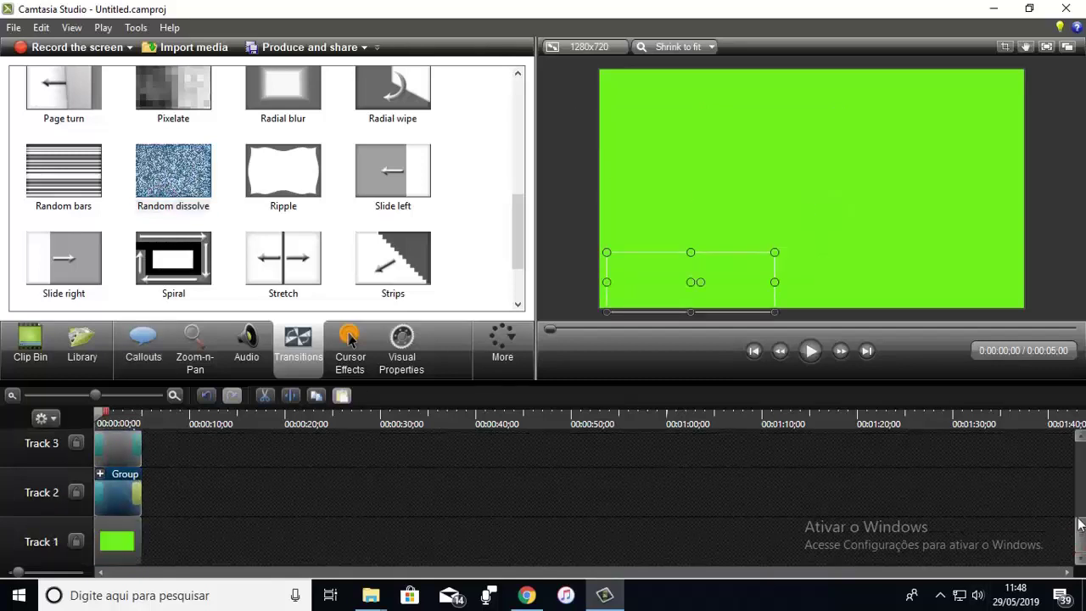
drag(1080, 525, 1079, 488)
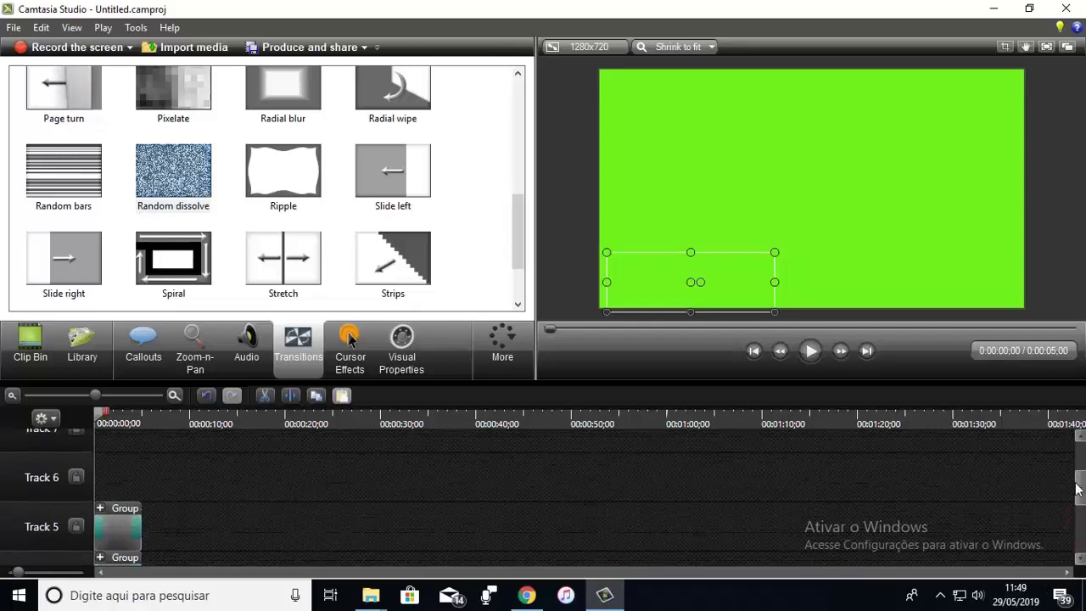
click(30, 347)
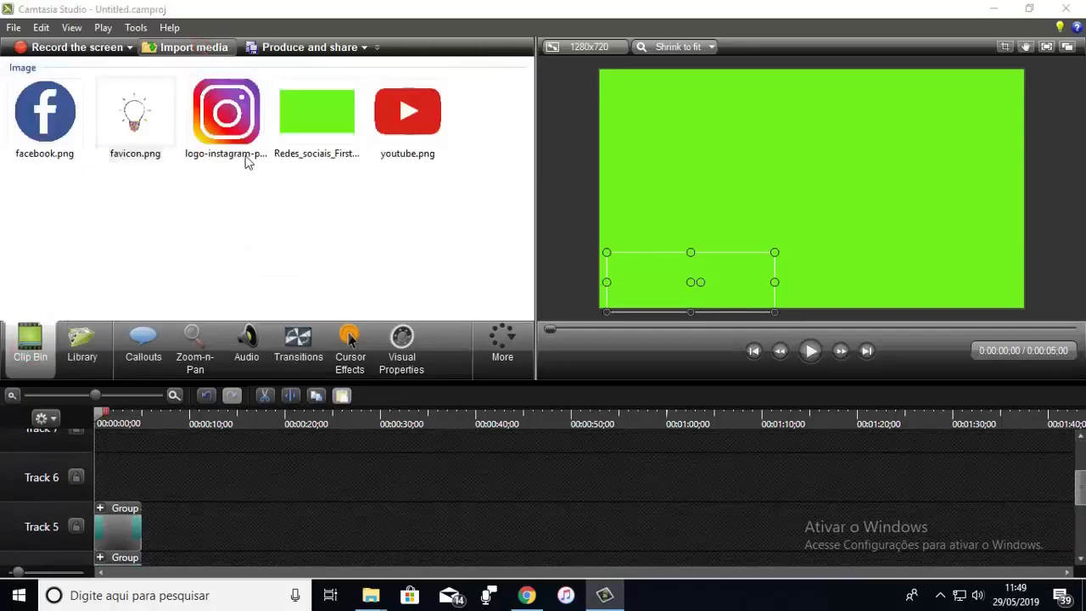
drag(47, 230, 107, 516)
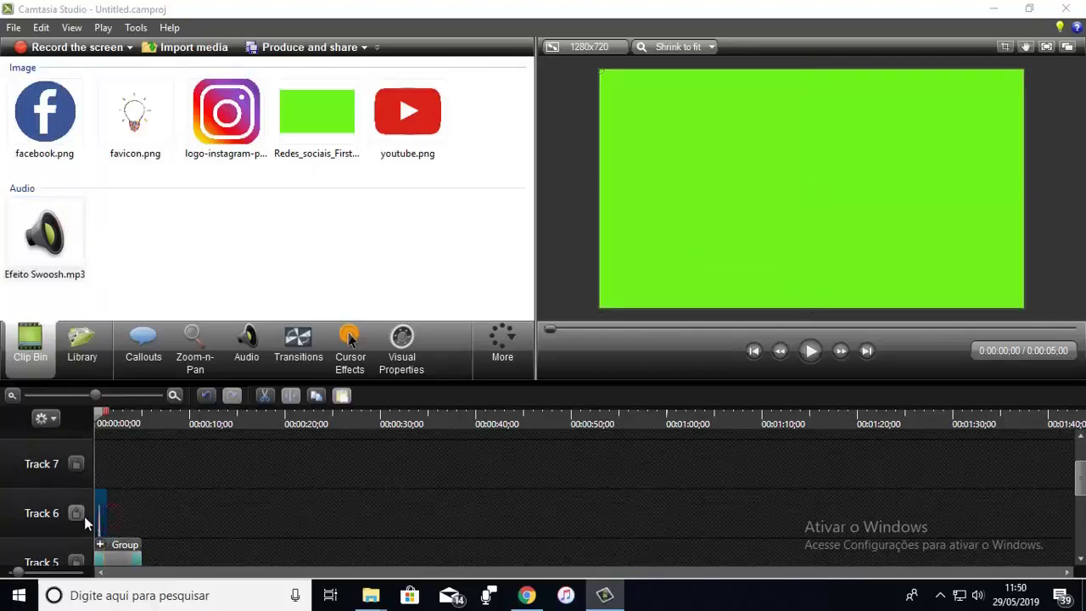
Step: Preview the banners, then choose the MP4 with video player (up to 720p) output format
click(810, 352)
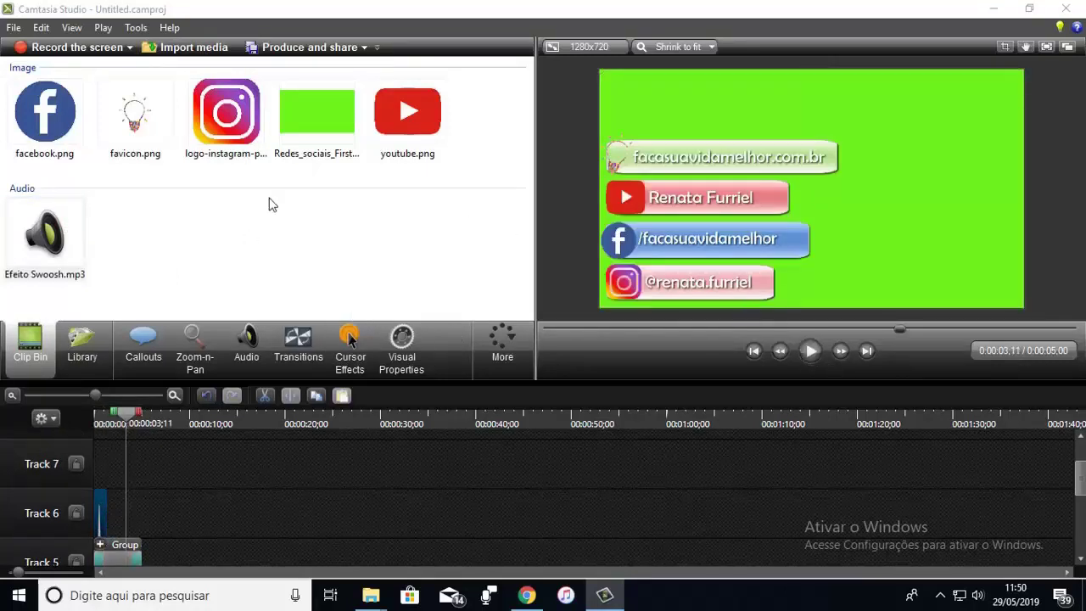
click(310, 50)
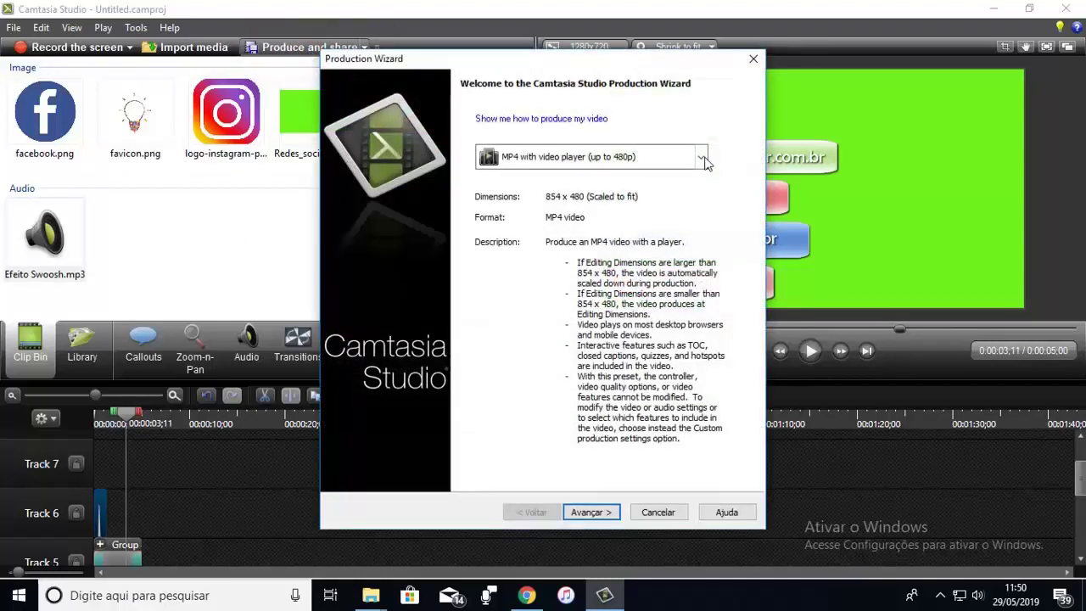
click(701, 157)
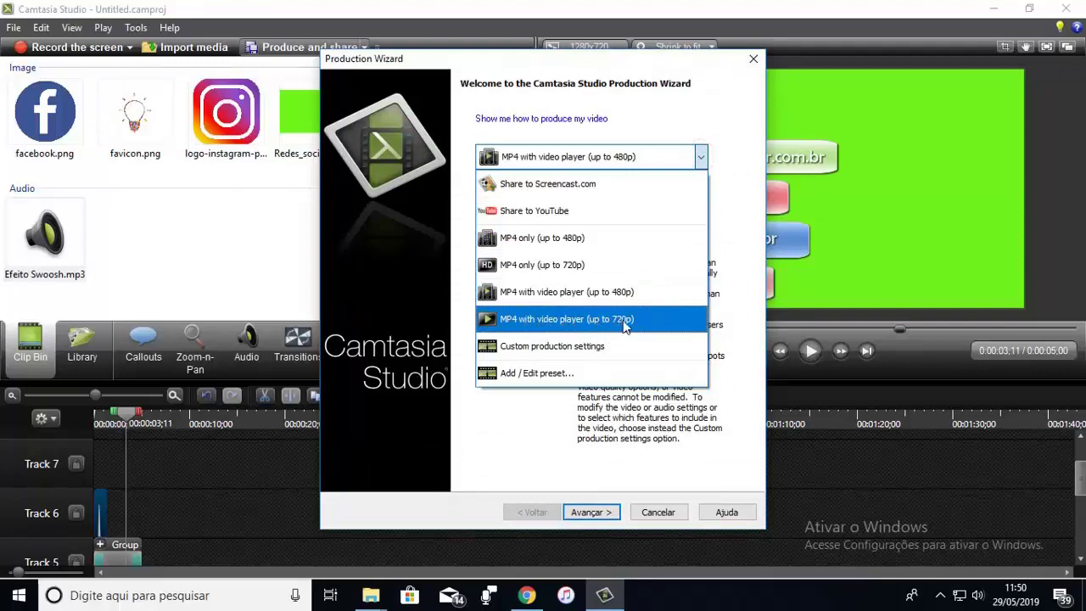
click(625, 327)
click(586, 512)
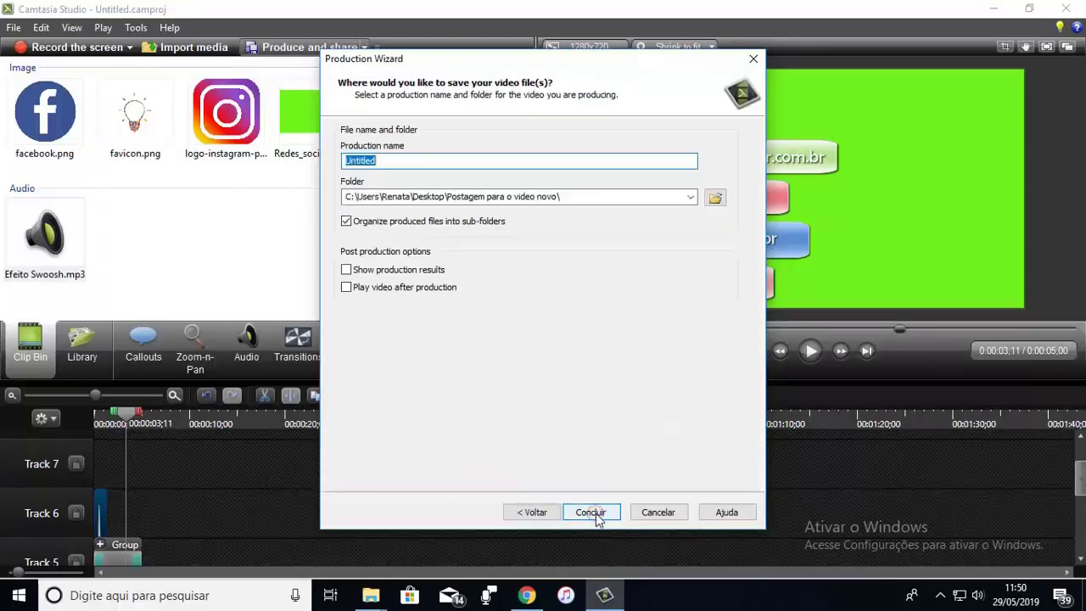
Step: Name the video Redes Sociais in the Pasta para videos folder and render it
click(715, 197)
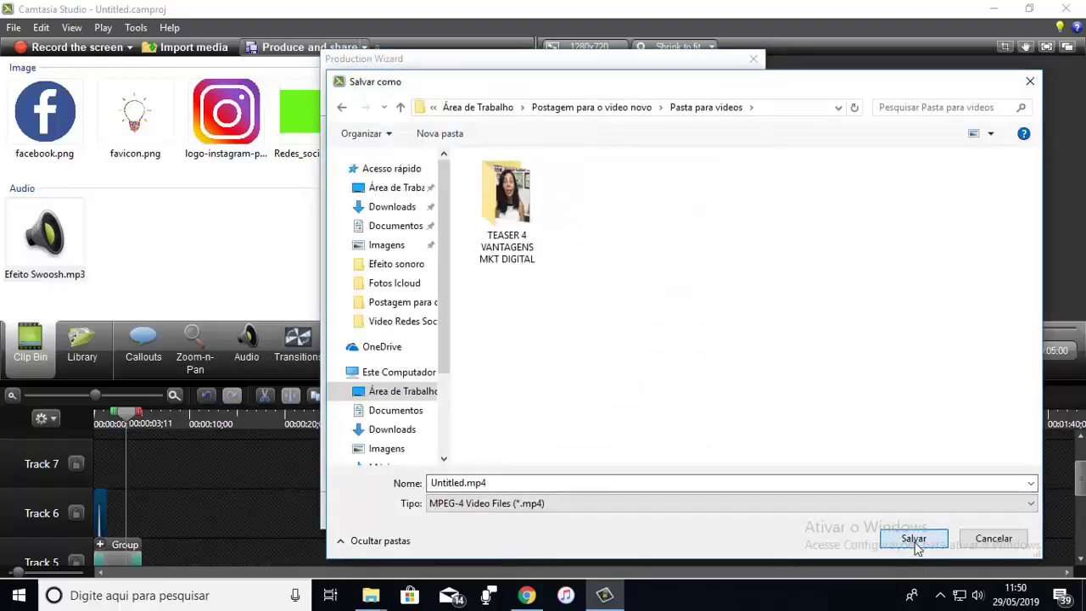
click(914, 542)
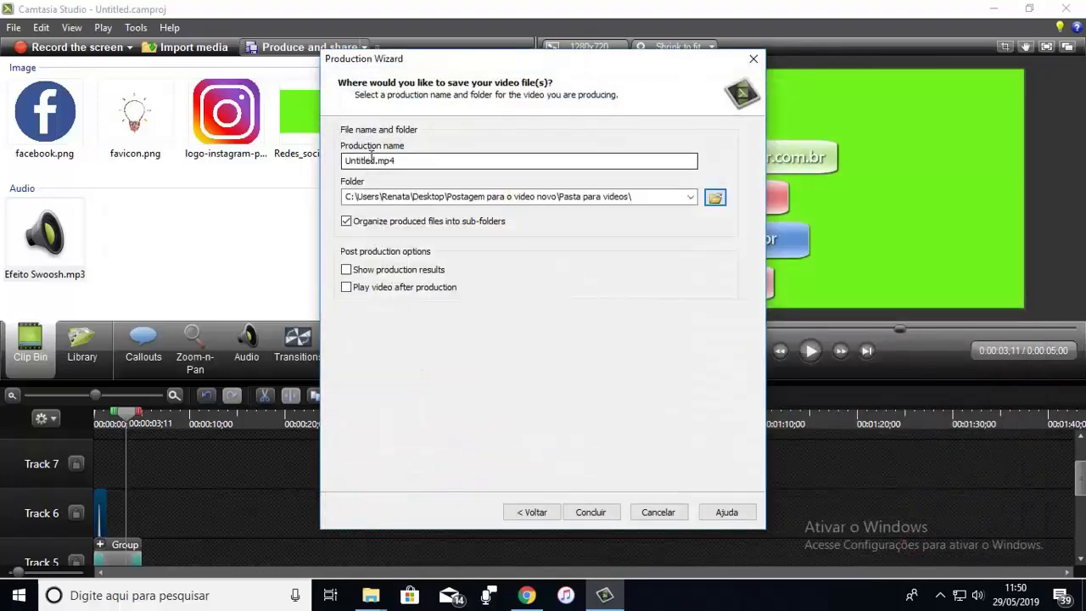
drag(374, 160, 337, 164)
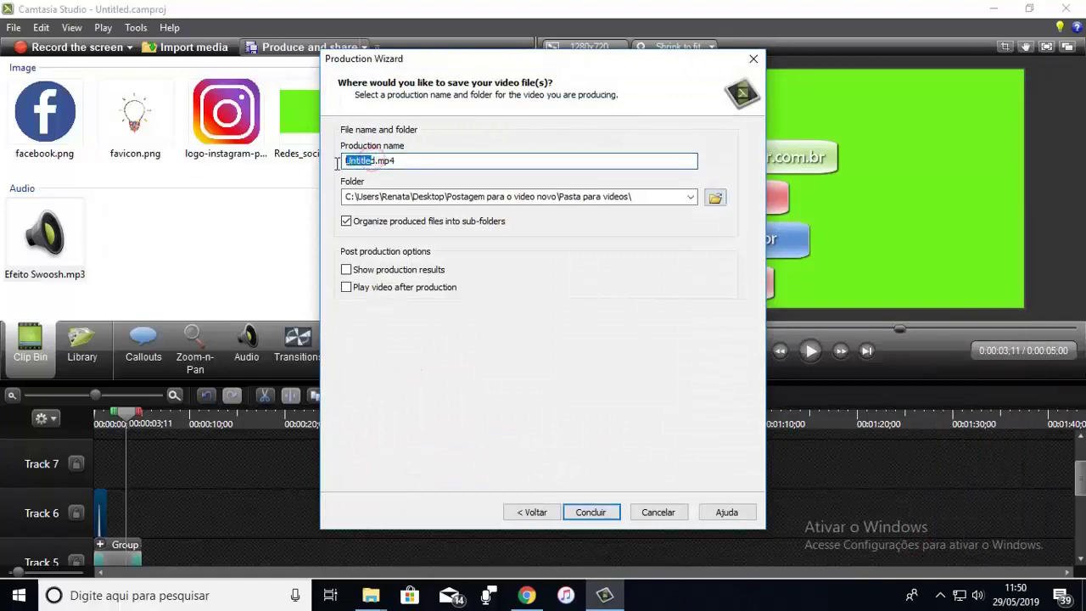
text(Redes Sociais)
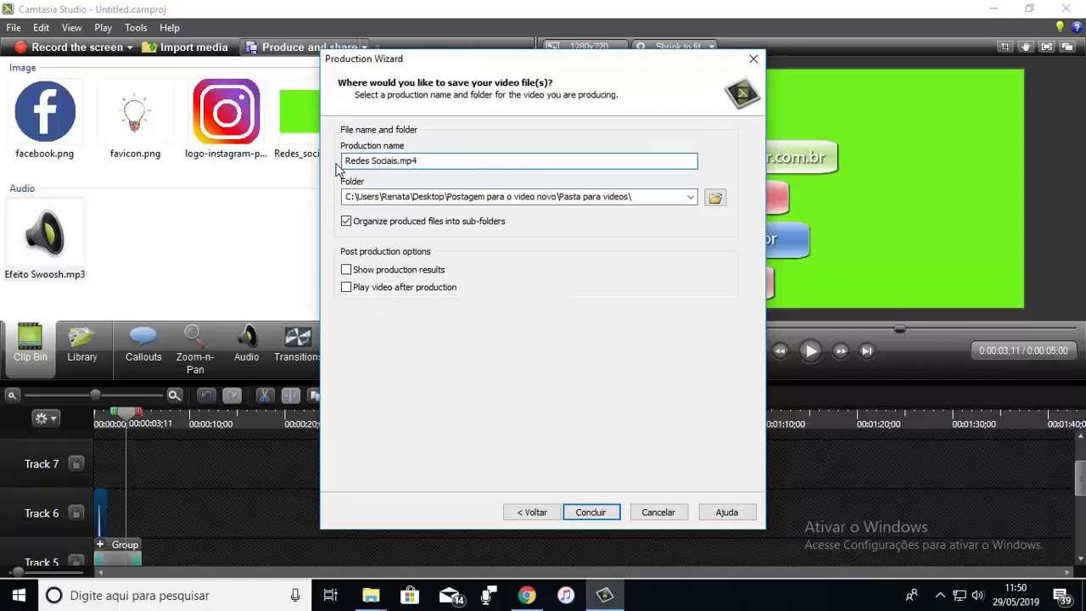
click(585, 512)
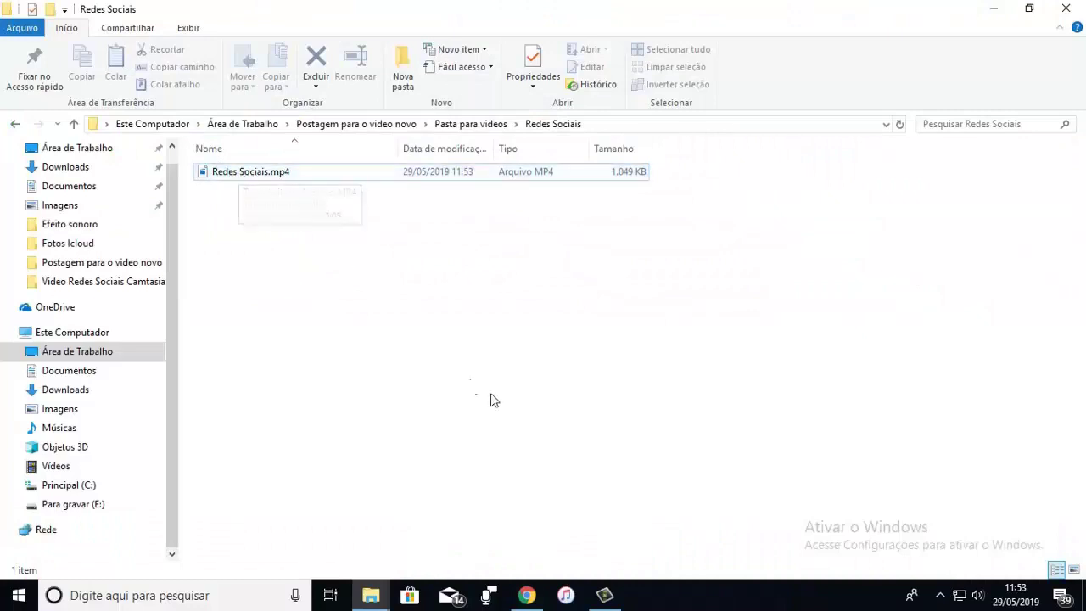
click(605, 595)
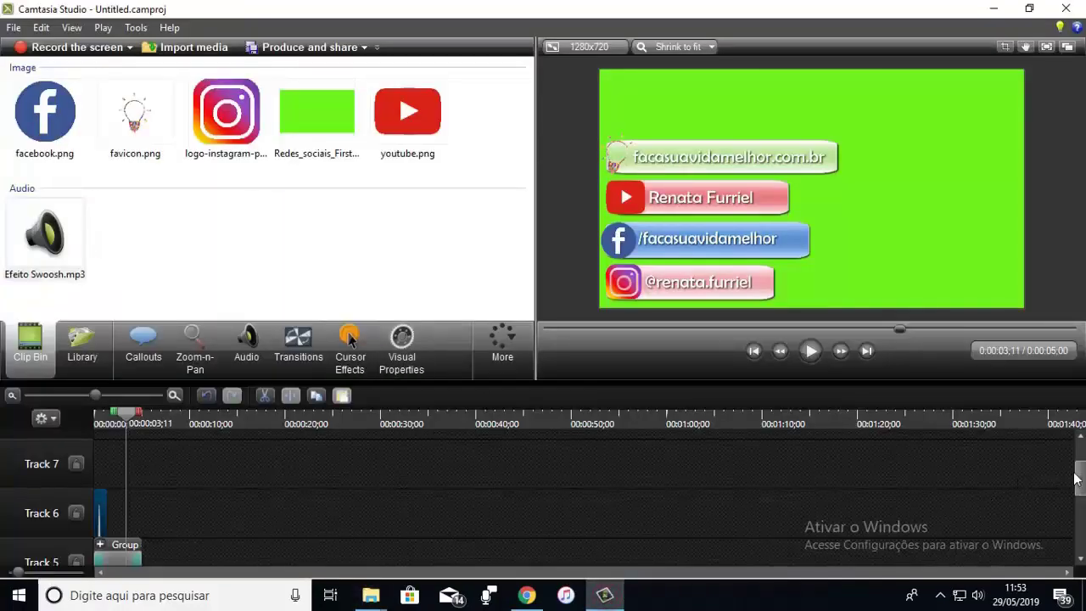
Step: Extend the green Redes_sociais_First_Frame.png clip and move a banner group to Track 2 at 0:00:07
drag(1076, 478, 1076, 534)
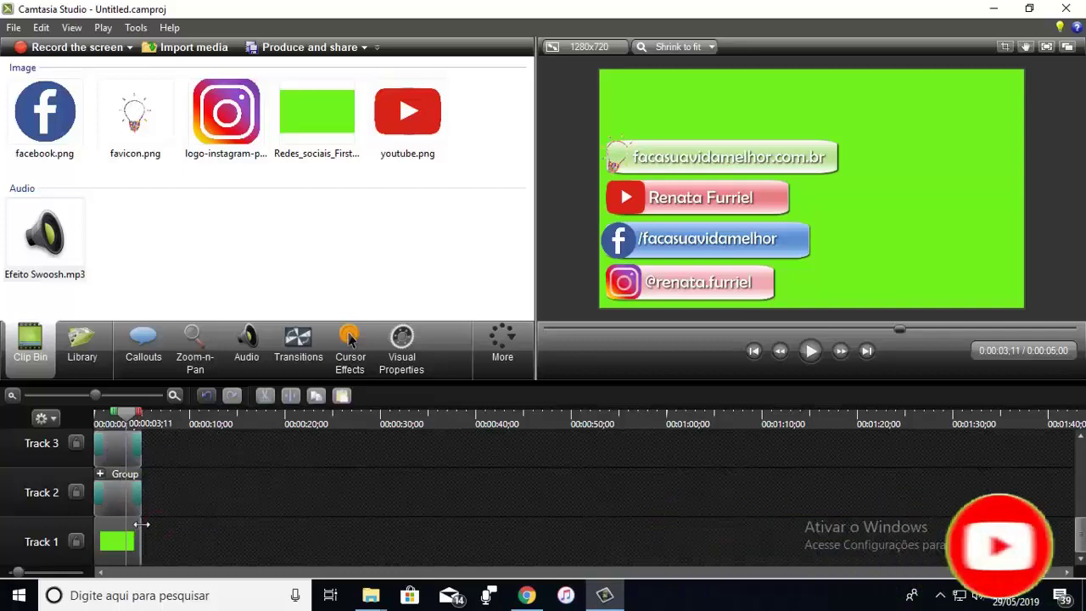
drag(140, 537, 373, 536)
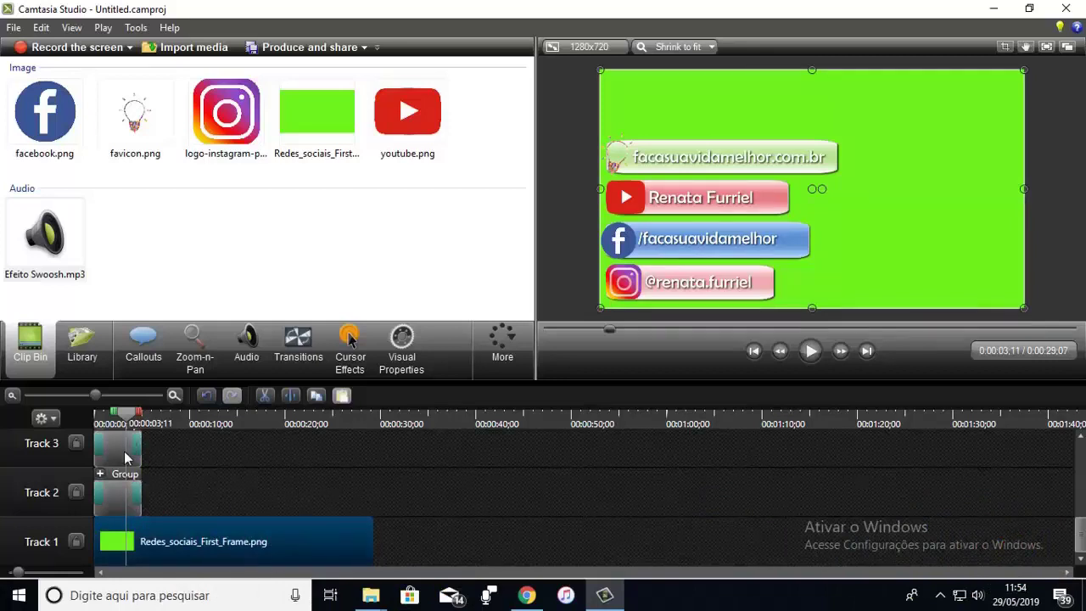
drag(1079, 532, 1079, 484)
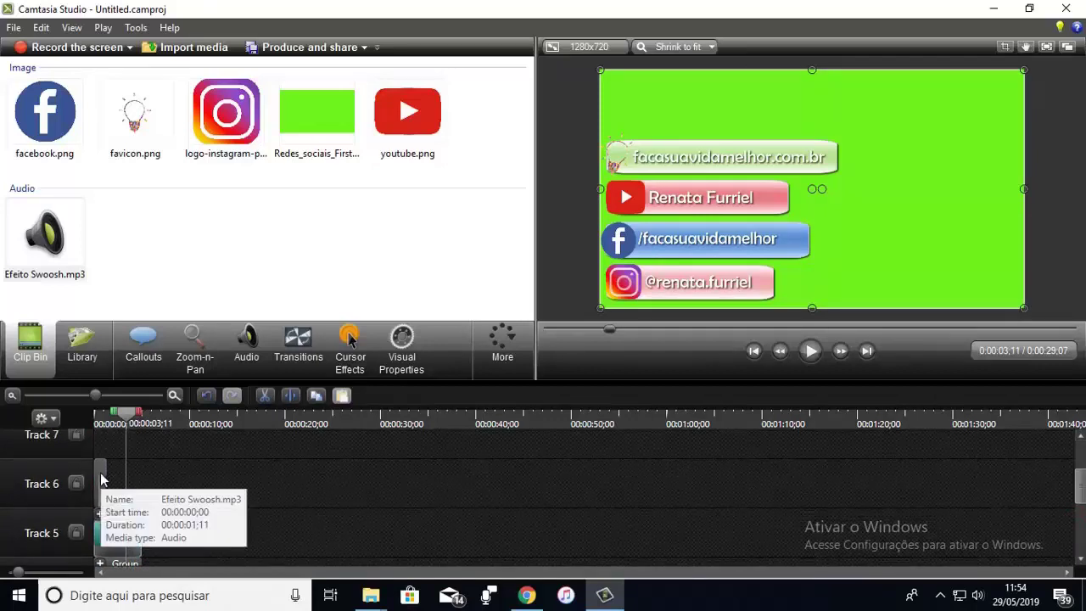
click(924, 501)
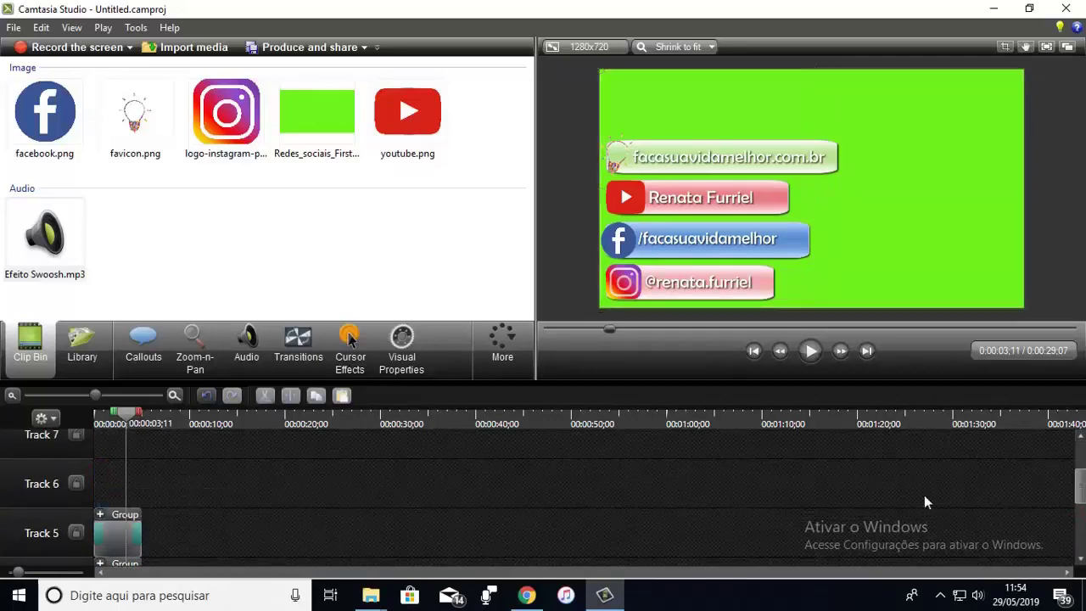
drag(1078, 492, 1077, 539)
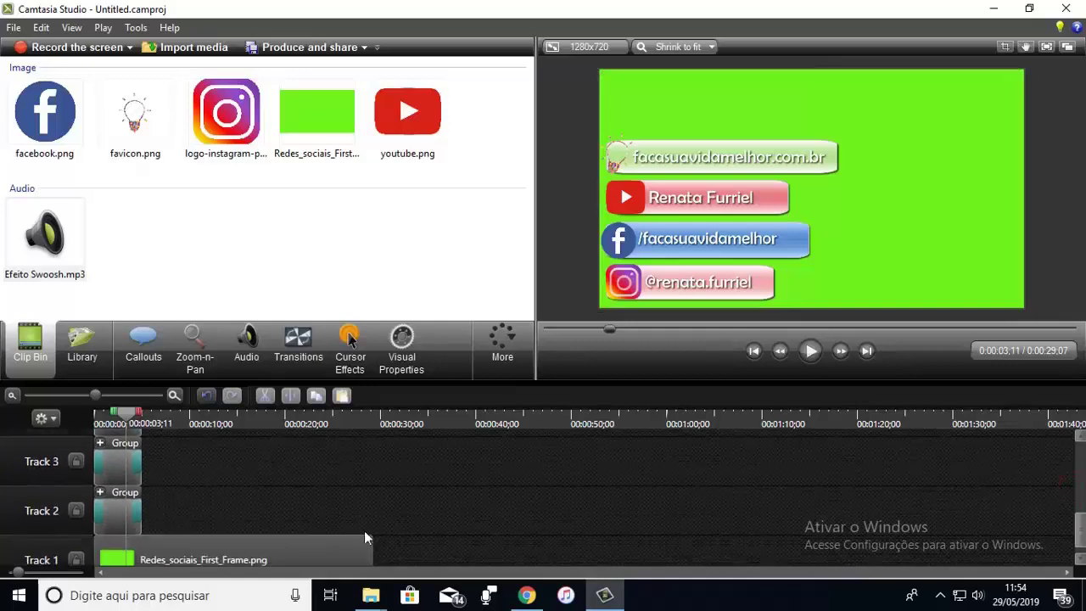
drag(113, 465, 169, 516)
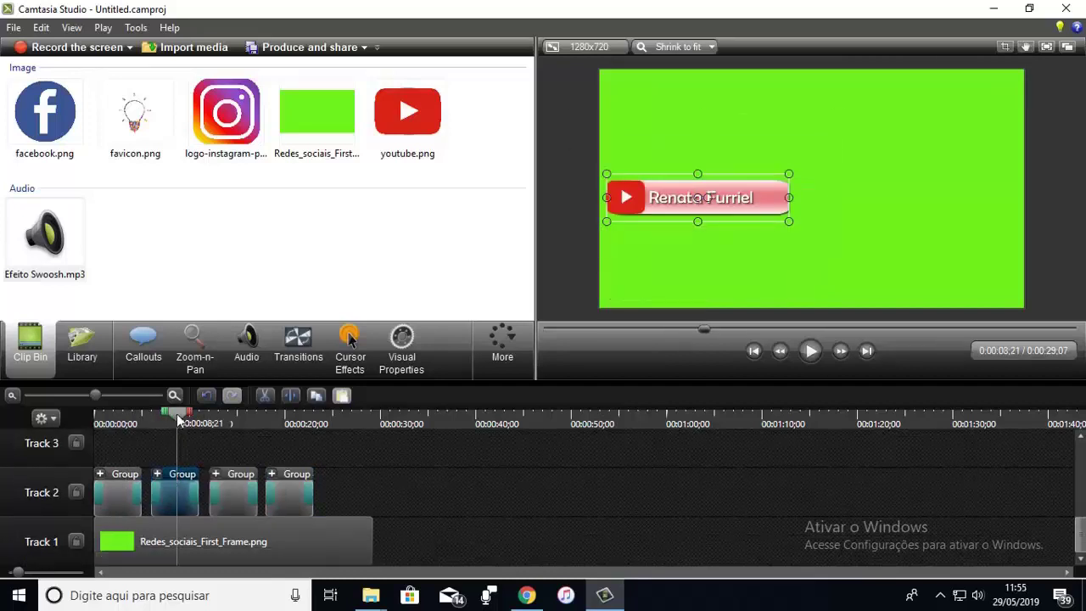
Step: Drop the YouTube and Facebook banners to the bottom-left and trim the green background to 0:00:23;00
drag(180, 419, 288, 424)
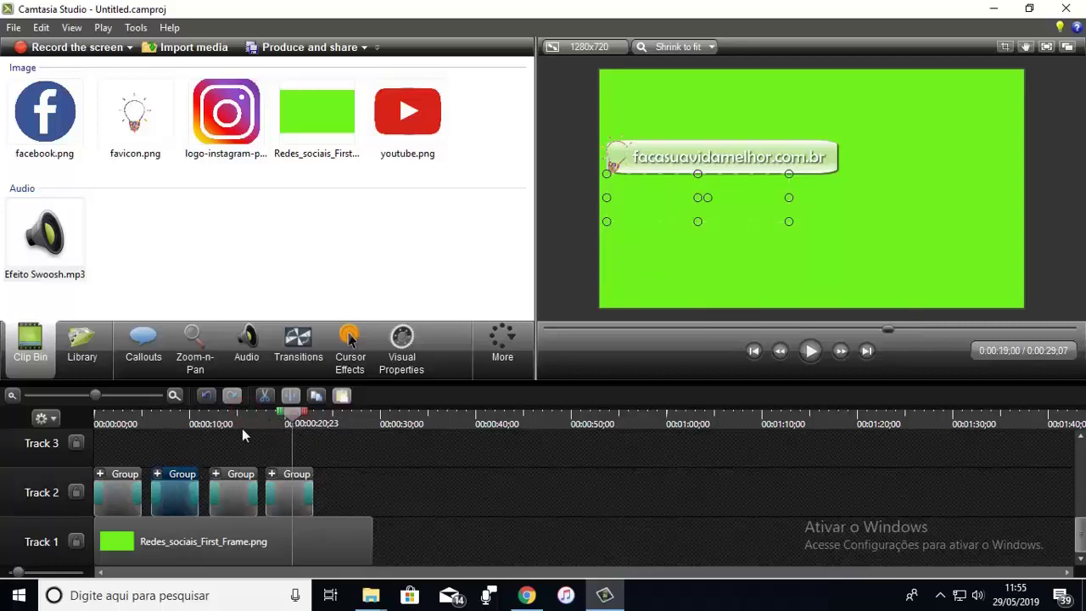
click(175, 420)
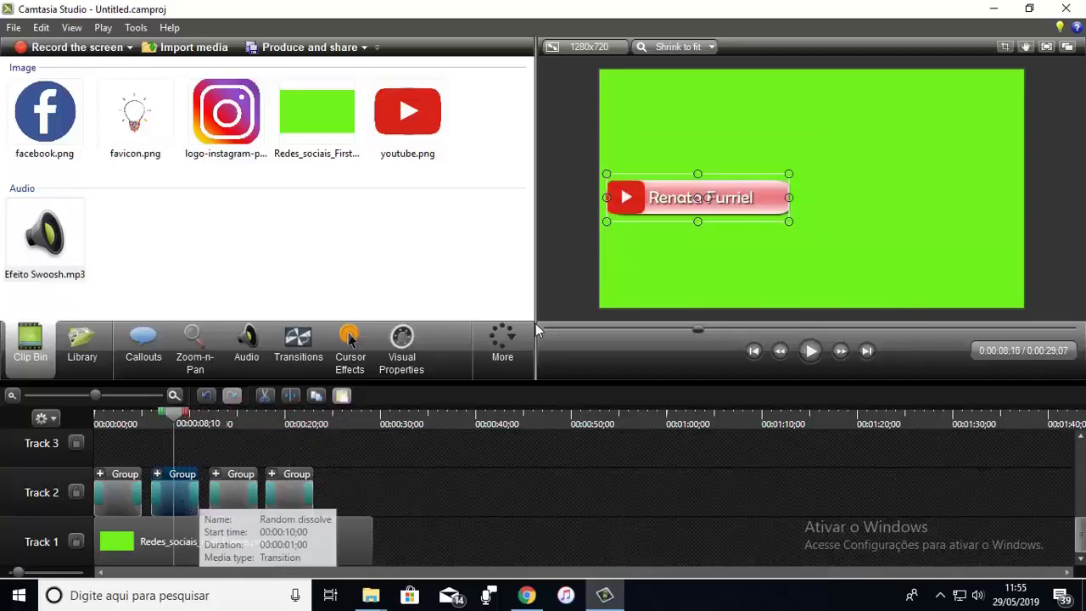
drag(681, 204, 678, 291)
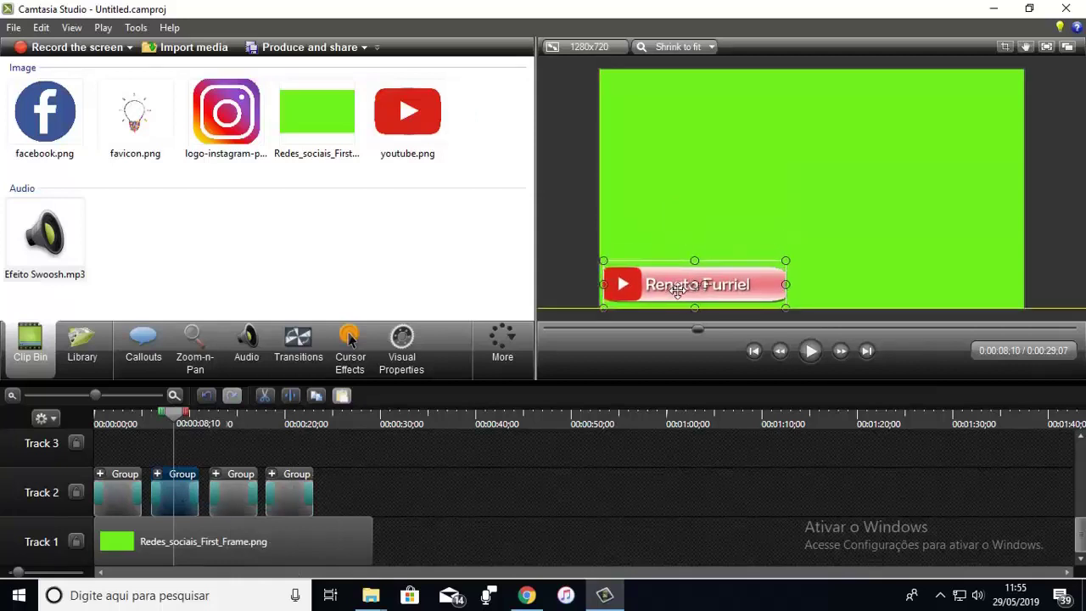
click(222, 497)
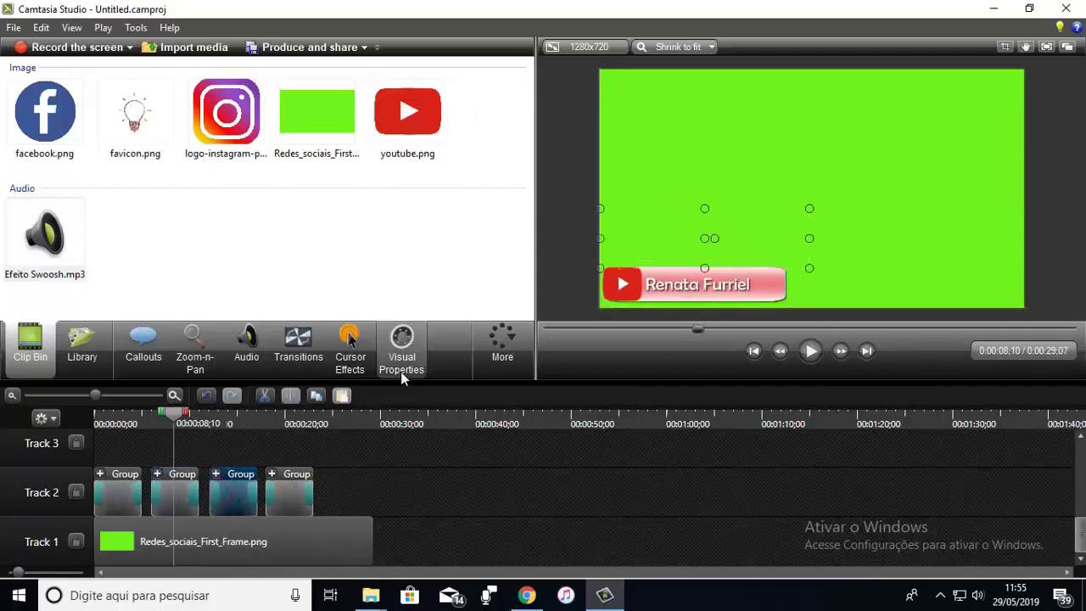
drag(175, 416, 234, 415)
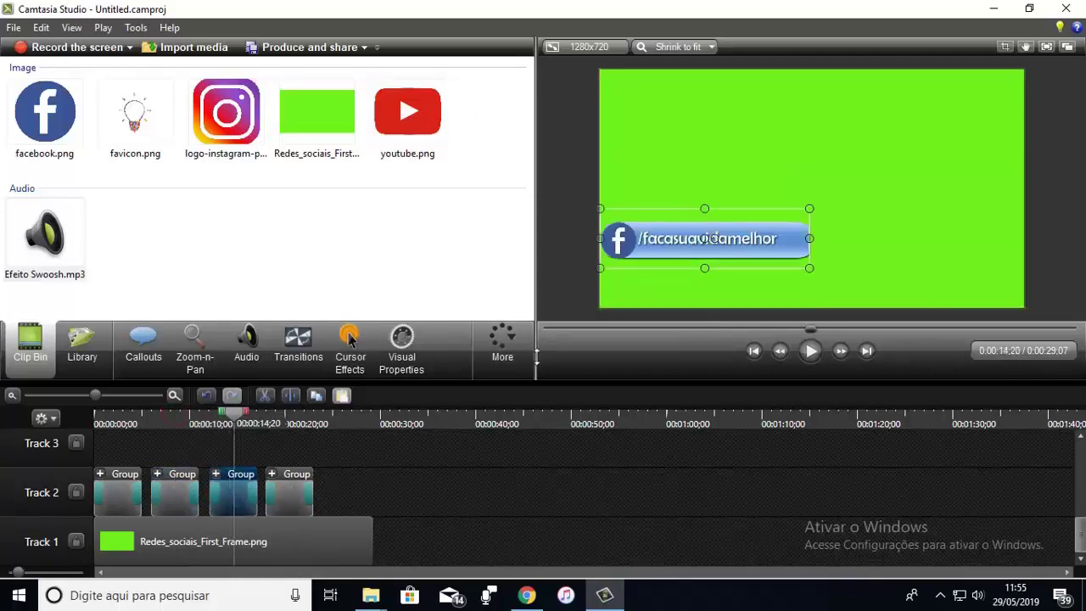
drag(663, 245, 665, 293)
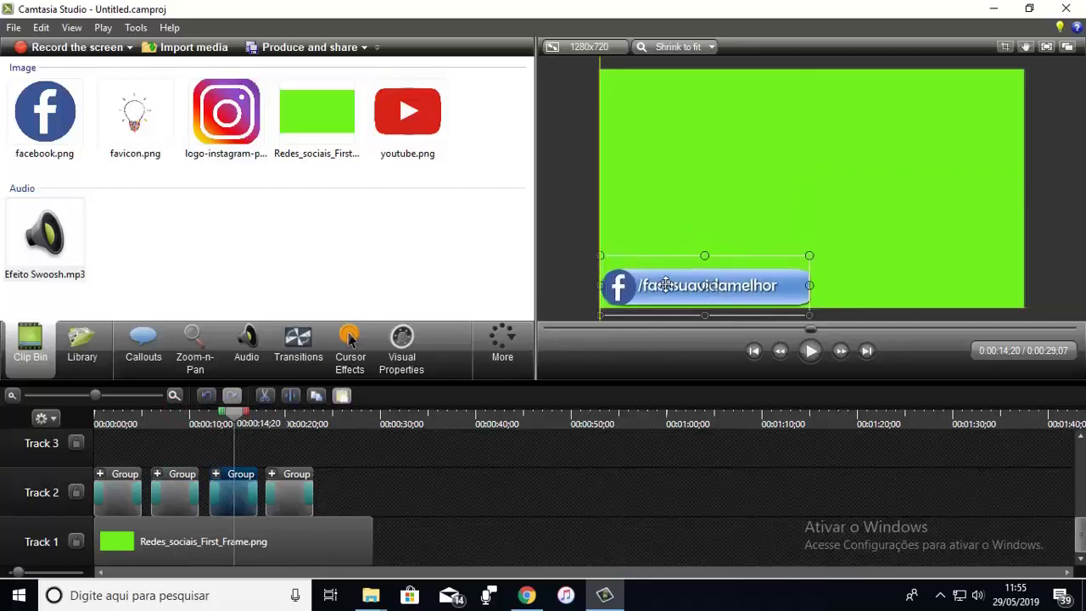
click(284, 495)
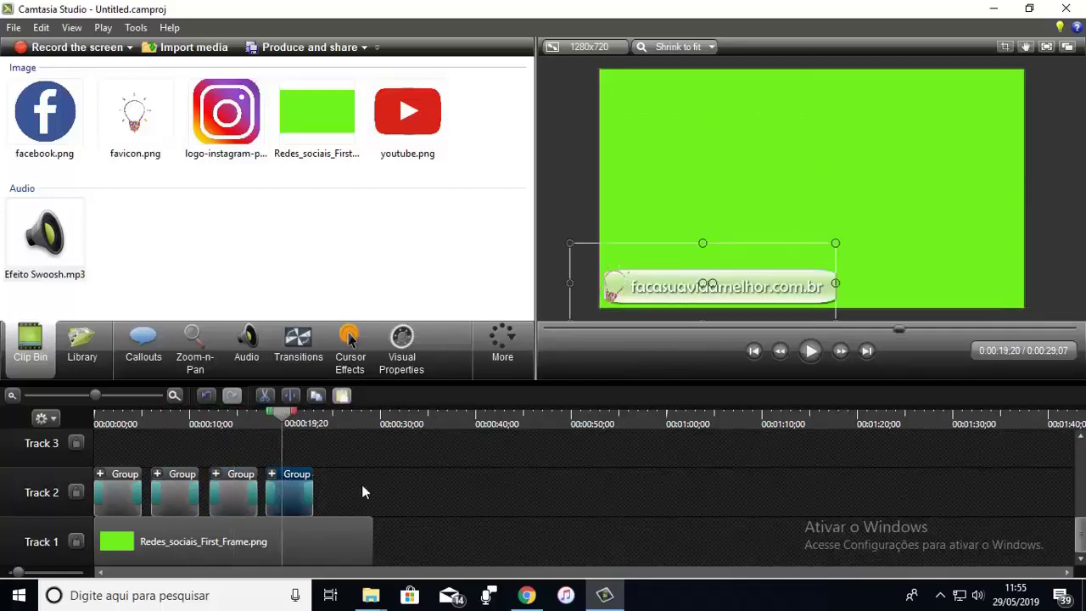
drag(372, 532, 294, 533)
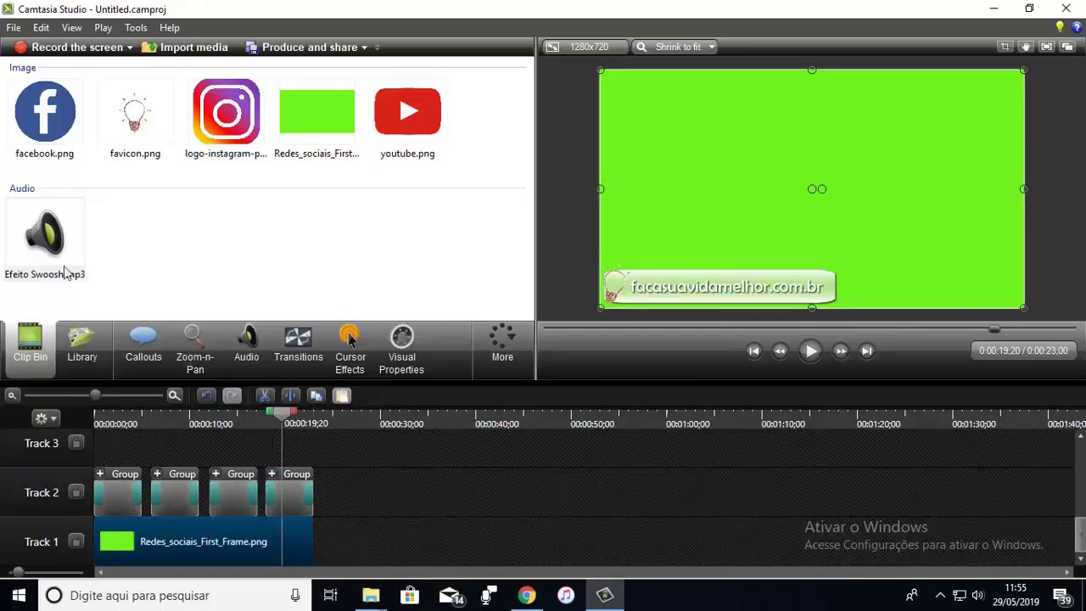
Step: Place Efeito Swoosh.mp3 clips on Track 3 at the start of each banner group
drag(72, 244, 104, 458)
click(47, 238)
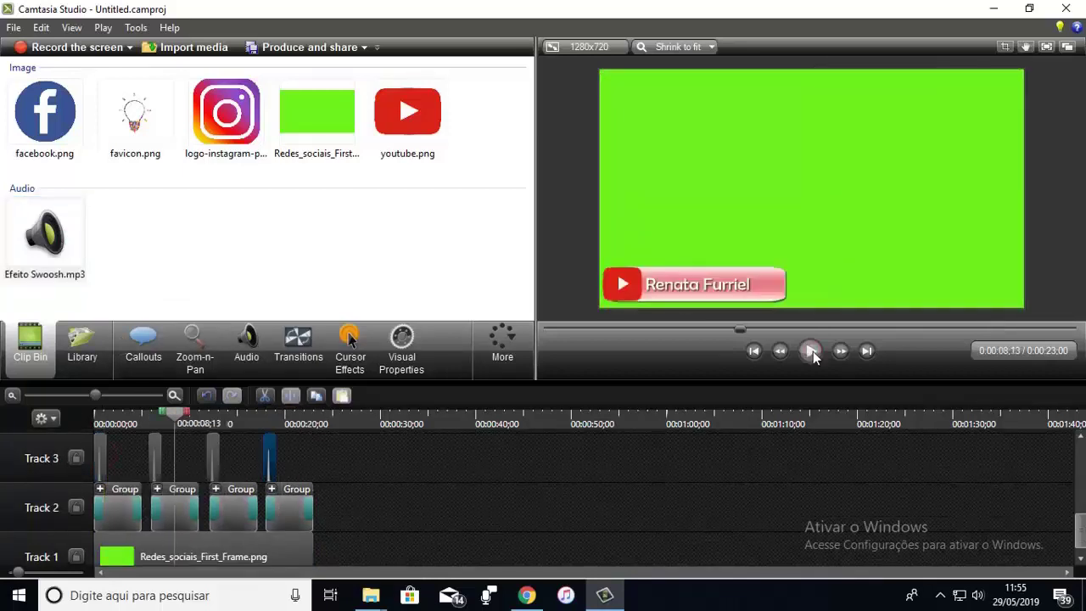
click(307, 48)
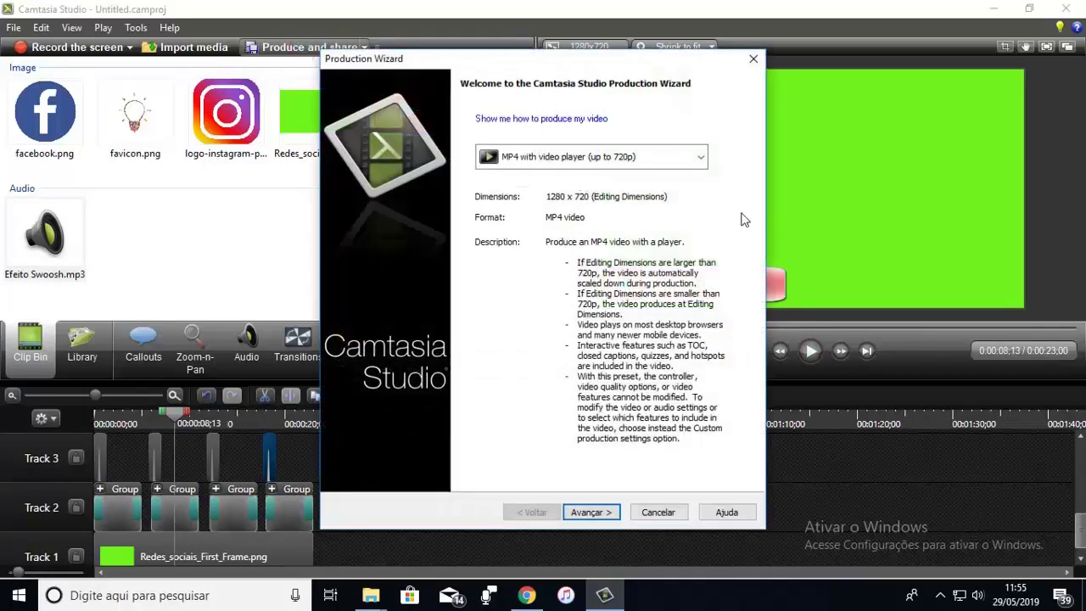
Step: Render the banner animation as Redes Sociais 2.mp4 in the chosen output folder
click(590, 512)
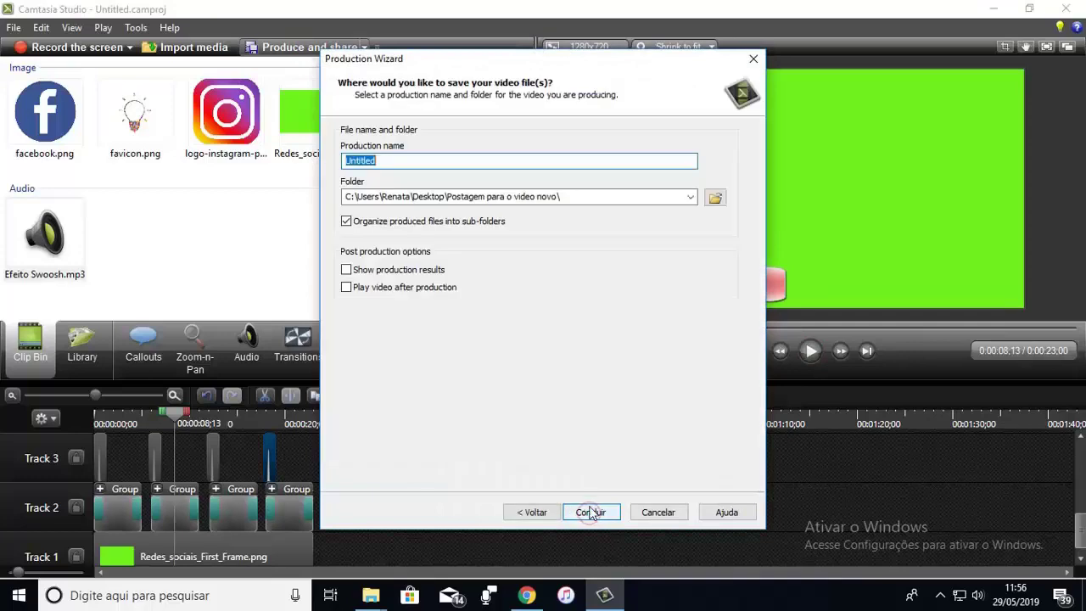
click(339, 166)
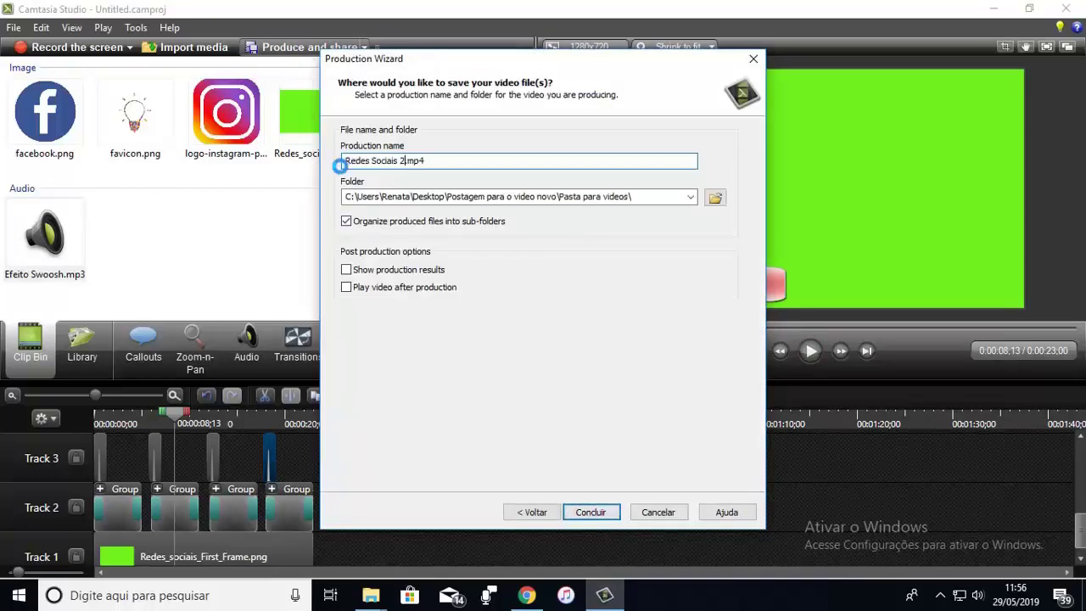
click(590, 512)
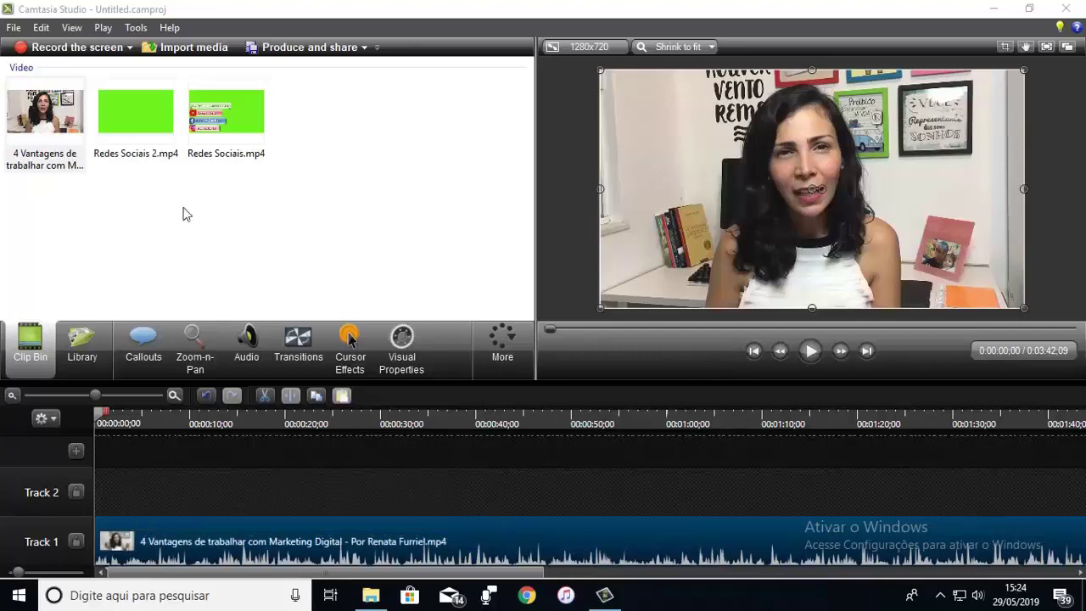
Step: Put Redes Sociais 2.mp4 on Track 2 from 0:00:02;15 and scrub to the Instagram banner
drag(141, 114, 126, 499)
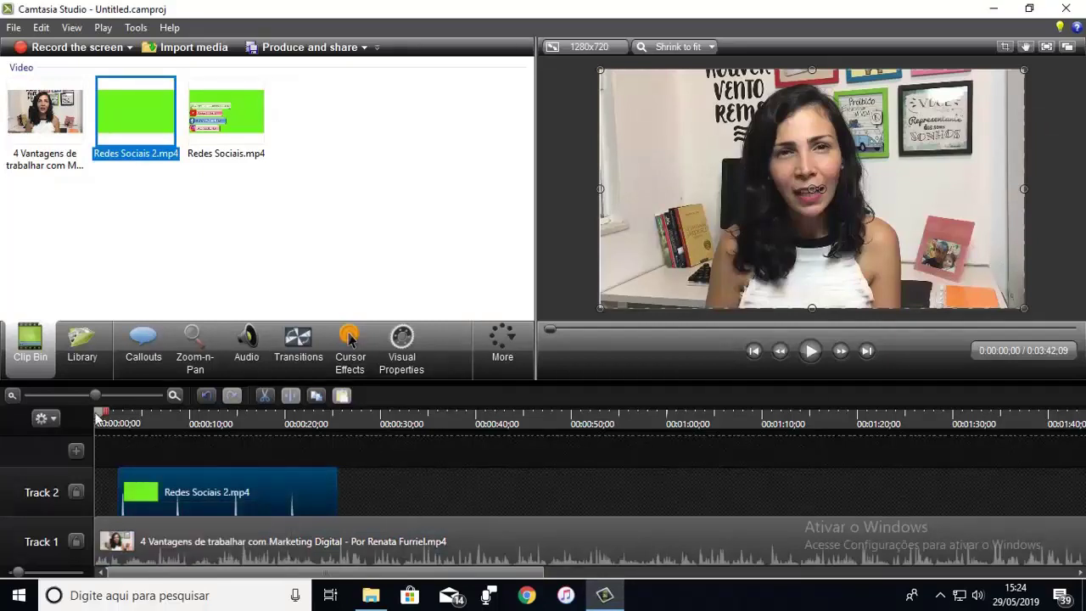
drag(98, 416, 160, 427)
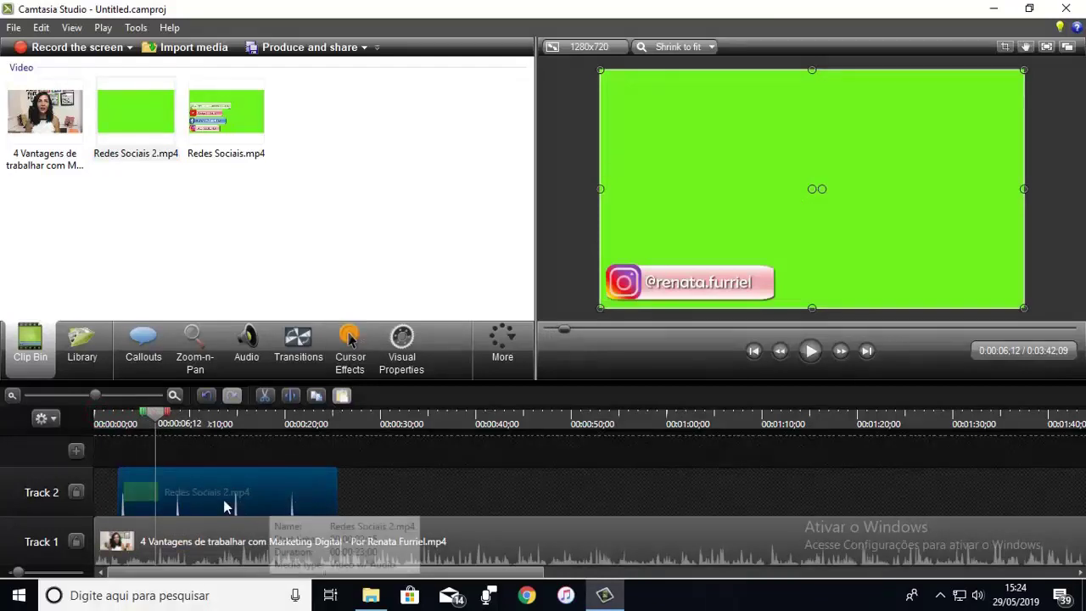
Step: Enable Remove a color on the Redes Sociais 2 overlay and set tolerance to about 57
click(393, 376)
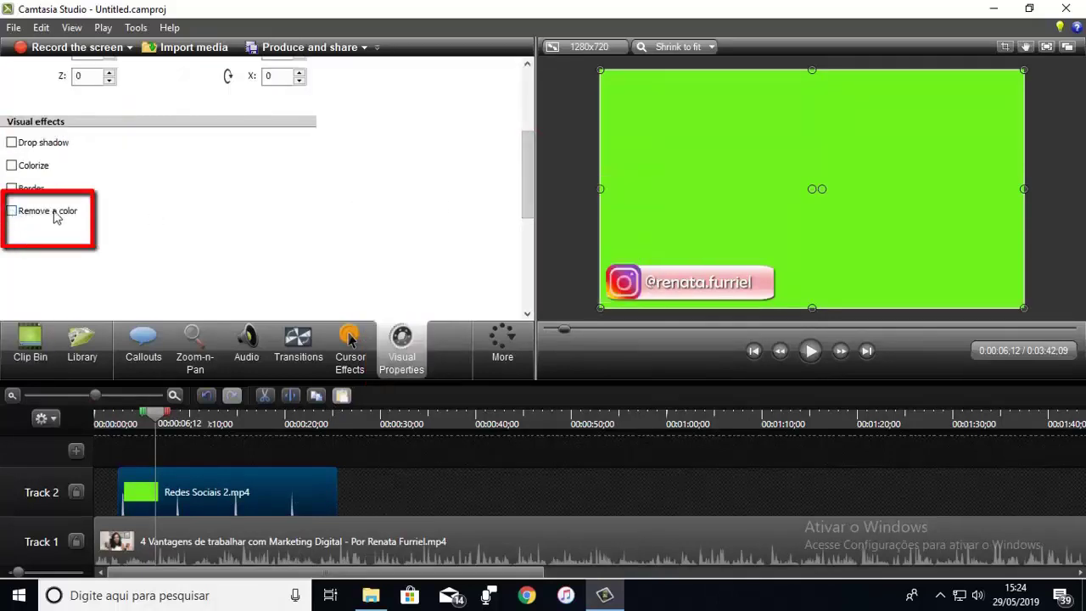
click(12, 211)
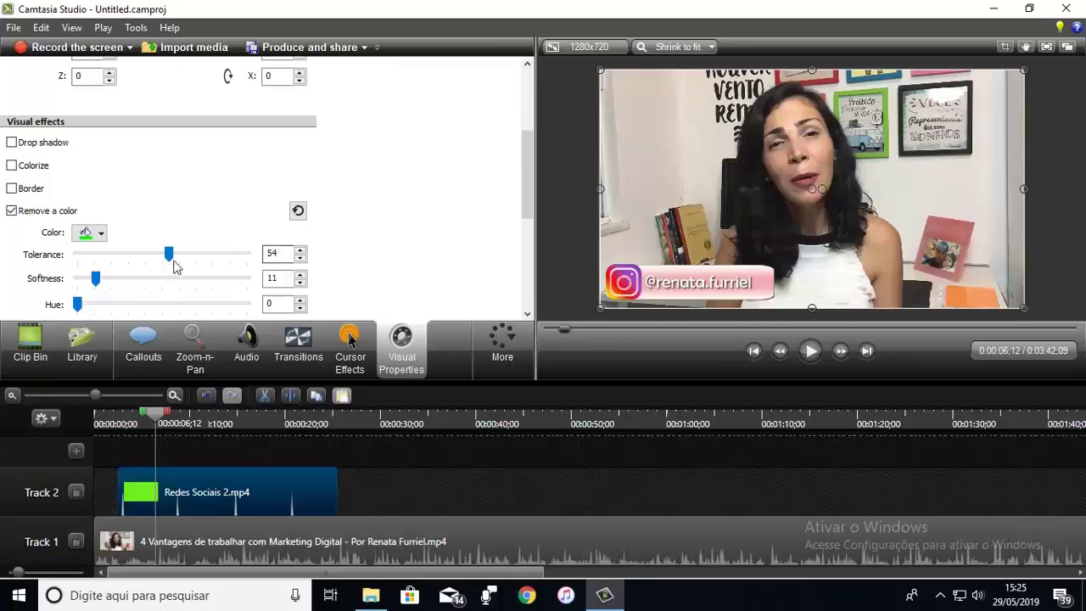
drag(169, 255, 156, 266)
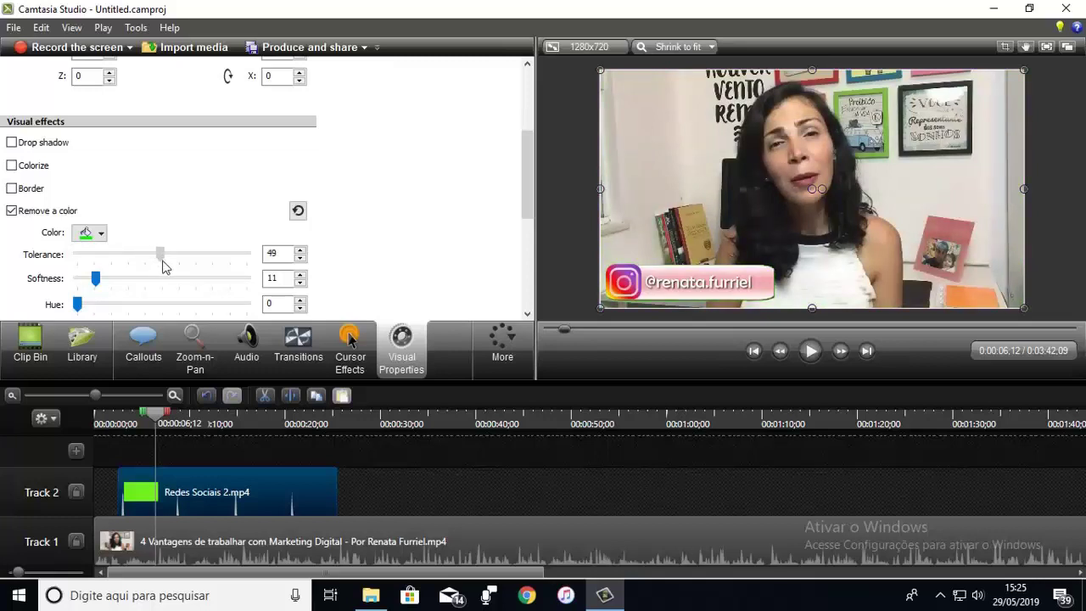
drag(164, 268, 177, 273)
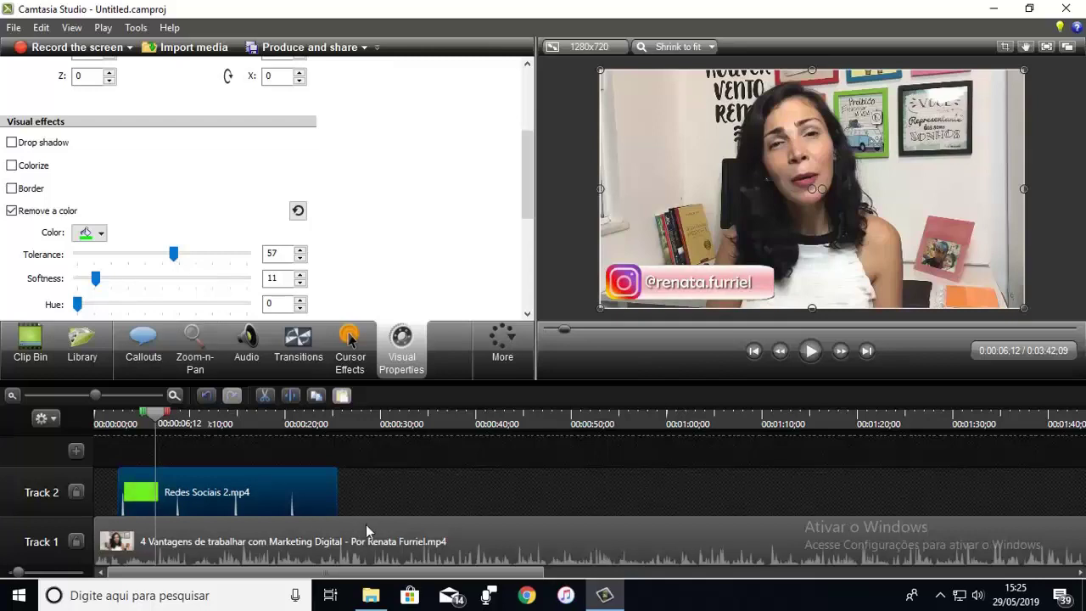
Step: Place Redes Sociais.mp4 from the Clip Bin later on Track 2
click(31, 350)
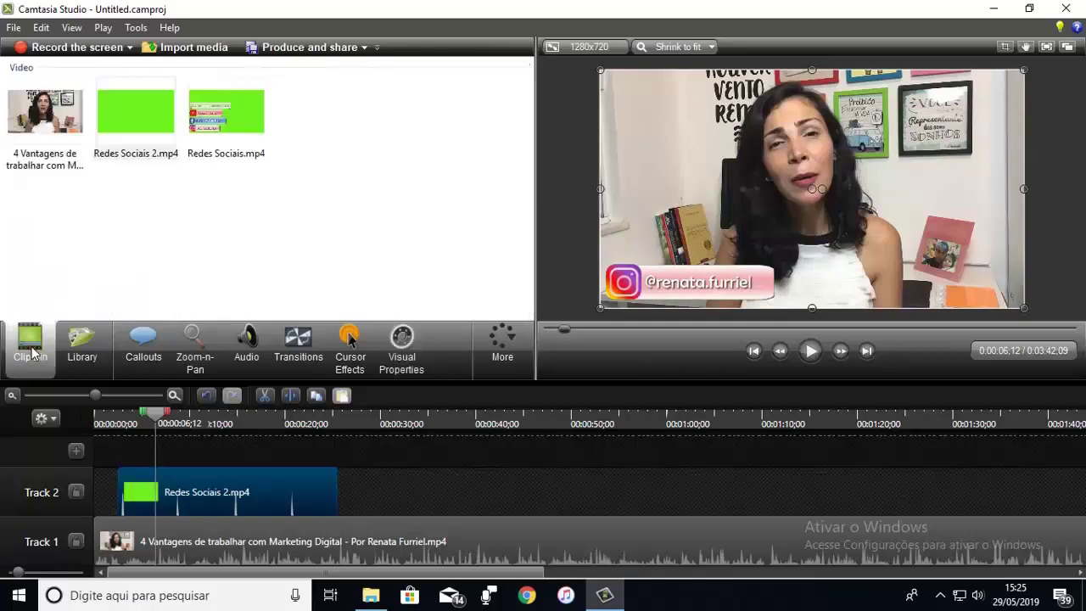
drag(227, 110, 382, 490)
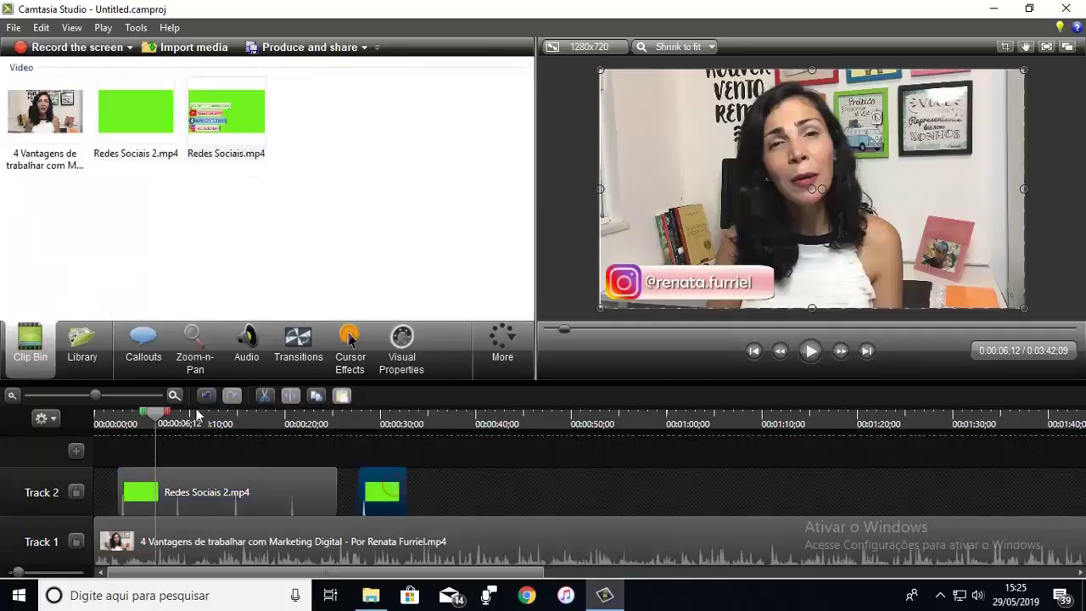
click(394, 446)
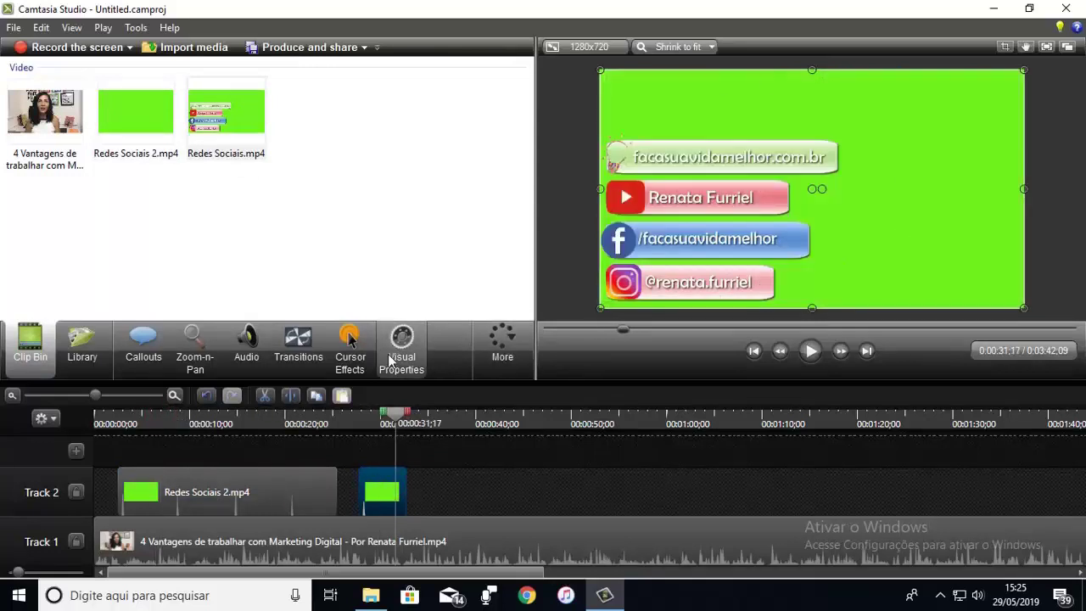
Step: Remove the green from the stacked banners clip and scale it down in the preview
click(403, 364)
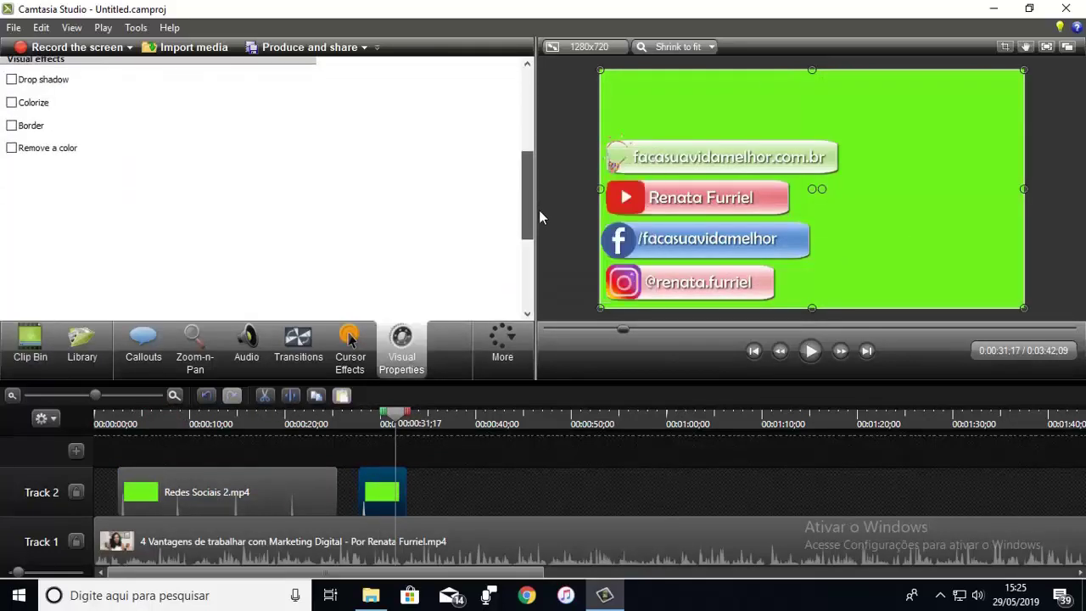
click(12, 147)
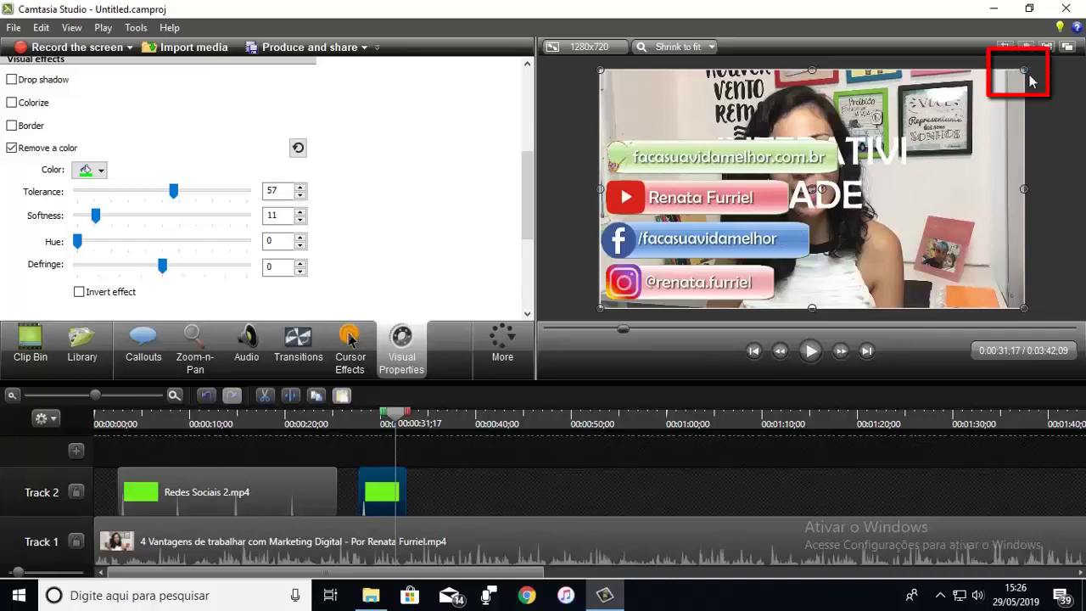
drag(1024, 71, 914, 184)
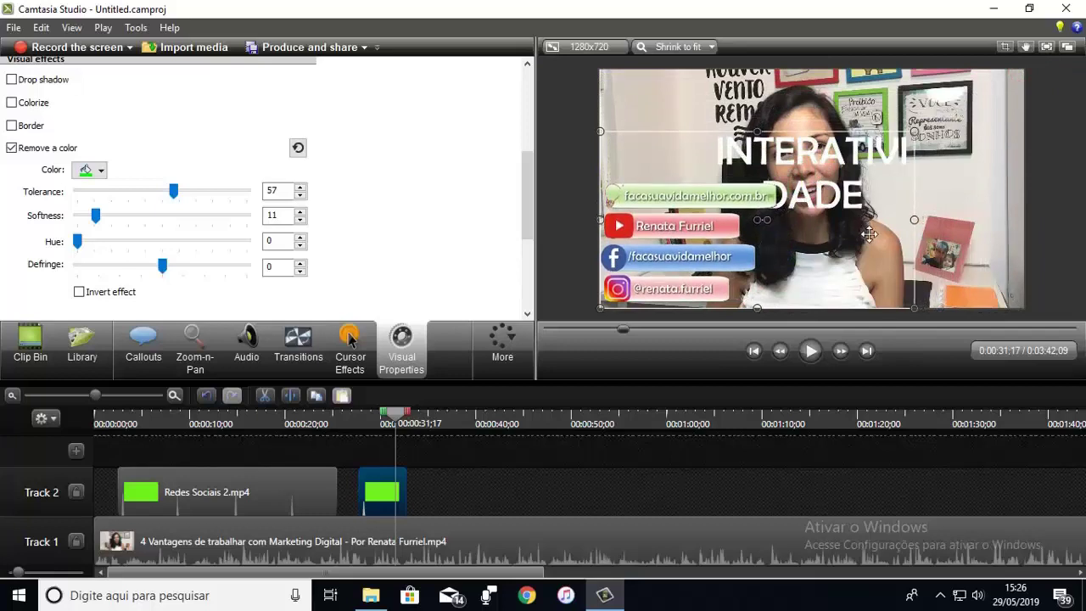